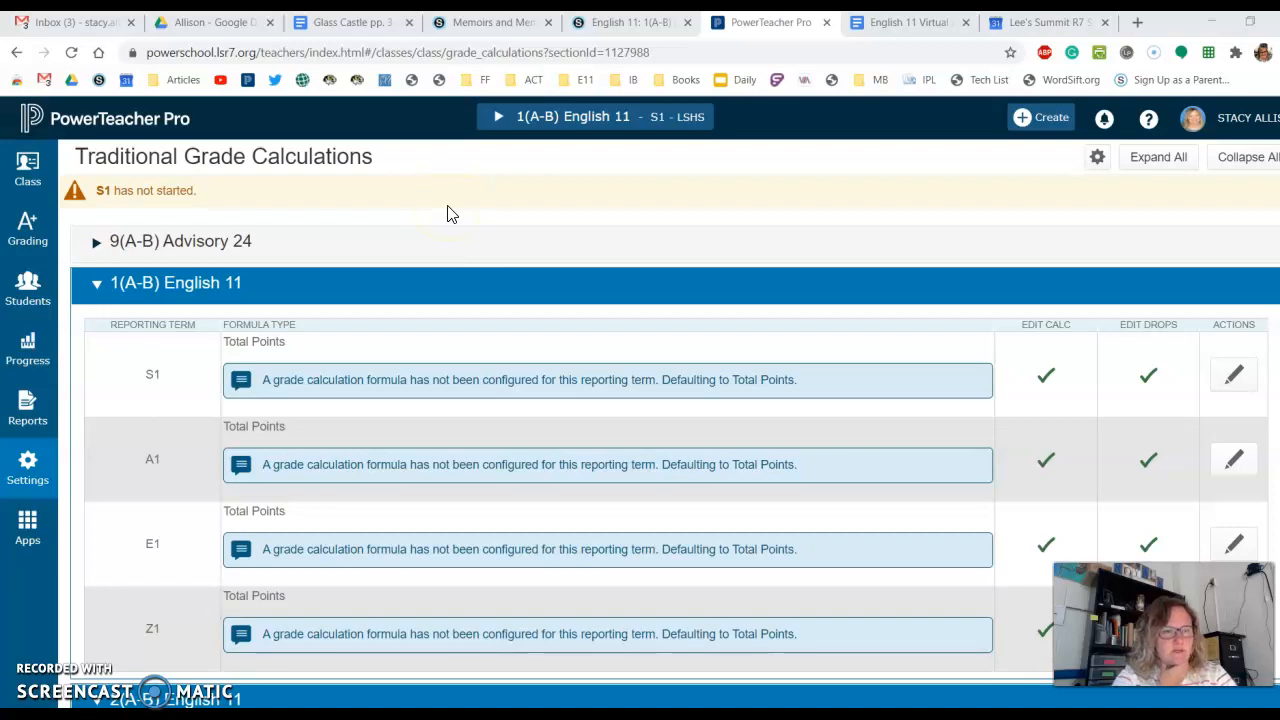
- Open the Traditional Grade Calculations settings and start editing the A1 reporting term formula for 1(A-B) English 11
{"action": "left_click", "coordinate": [27, 468]}
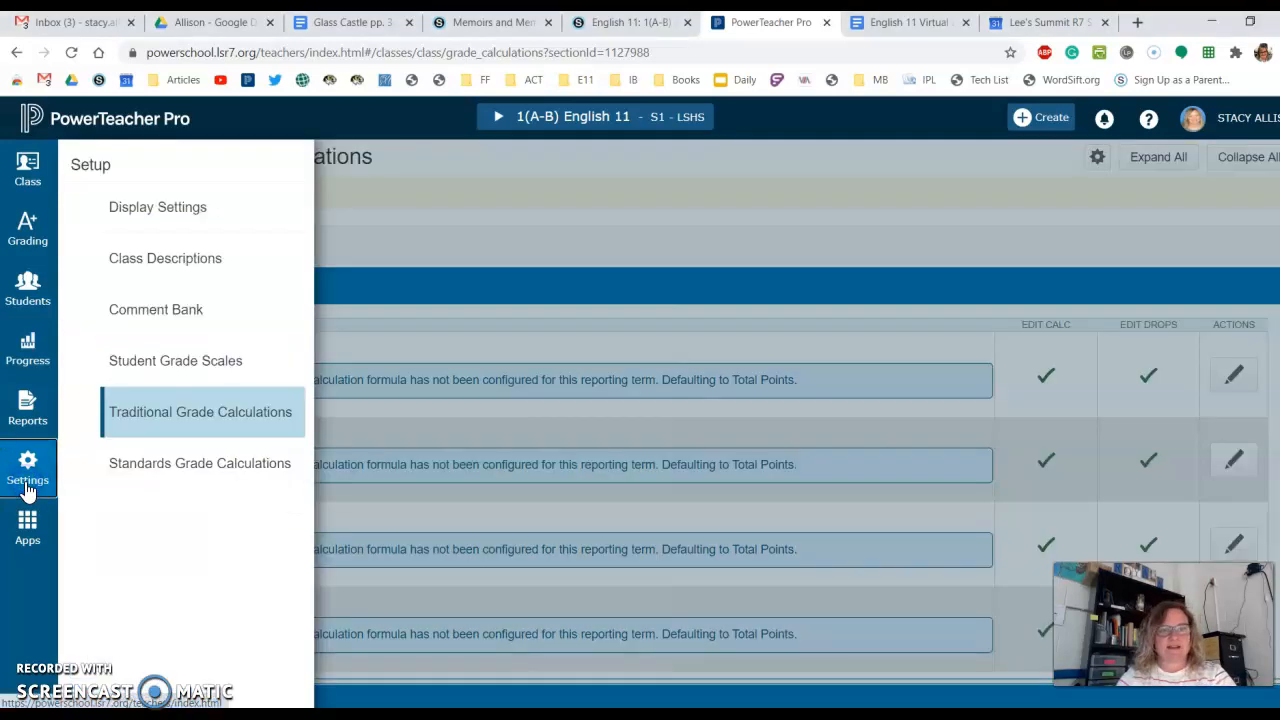
{"action": "left_click", "coordinate": [172, 418]}
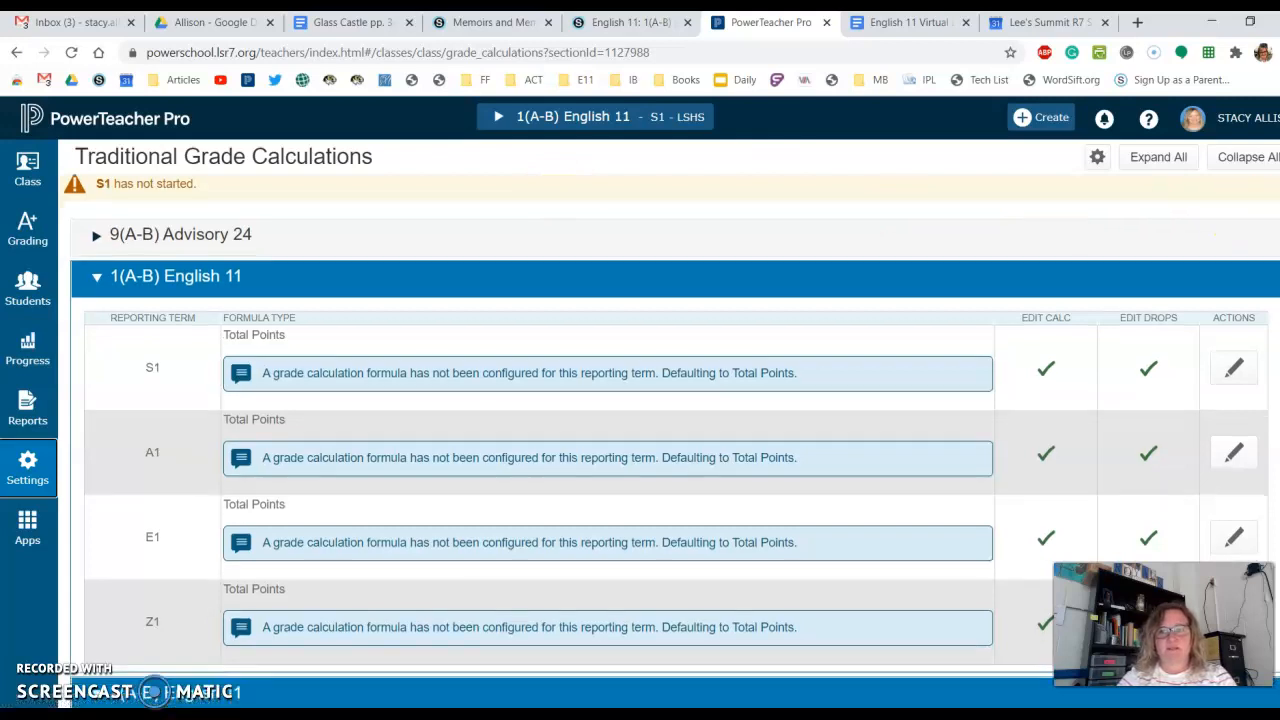
{"action": "scroll", "coordinate": [670, 440], "scroll_direction": "down", "scroll_amount": 1}
{"action": "scroll", "coordinate": [670, 440], "scroll_direction": "down", "scroll_amount": 1}
{"action": "scroll", "coordinate": [670, 440], "scroll_direction": "up", "scroll_amount": 1}
{"action": "scroll", "coordinate": [670, 440], "scroll_direction": "down", "scroll_amount": 1}
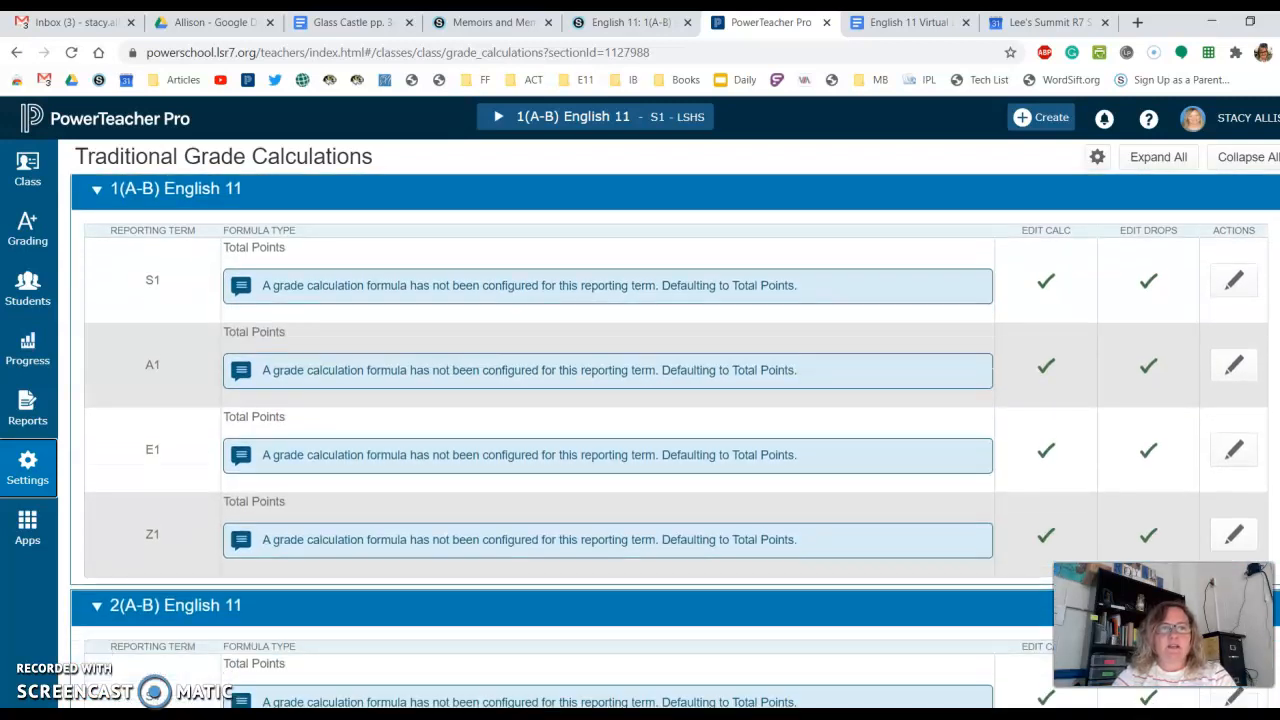
{"action": "scroll", "coordinate": [670, 440], "scroll_direction": "up", "scroll_amount": 1}
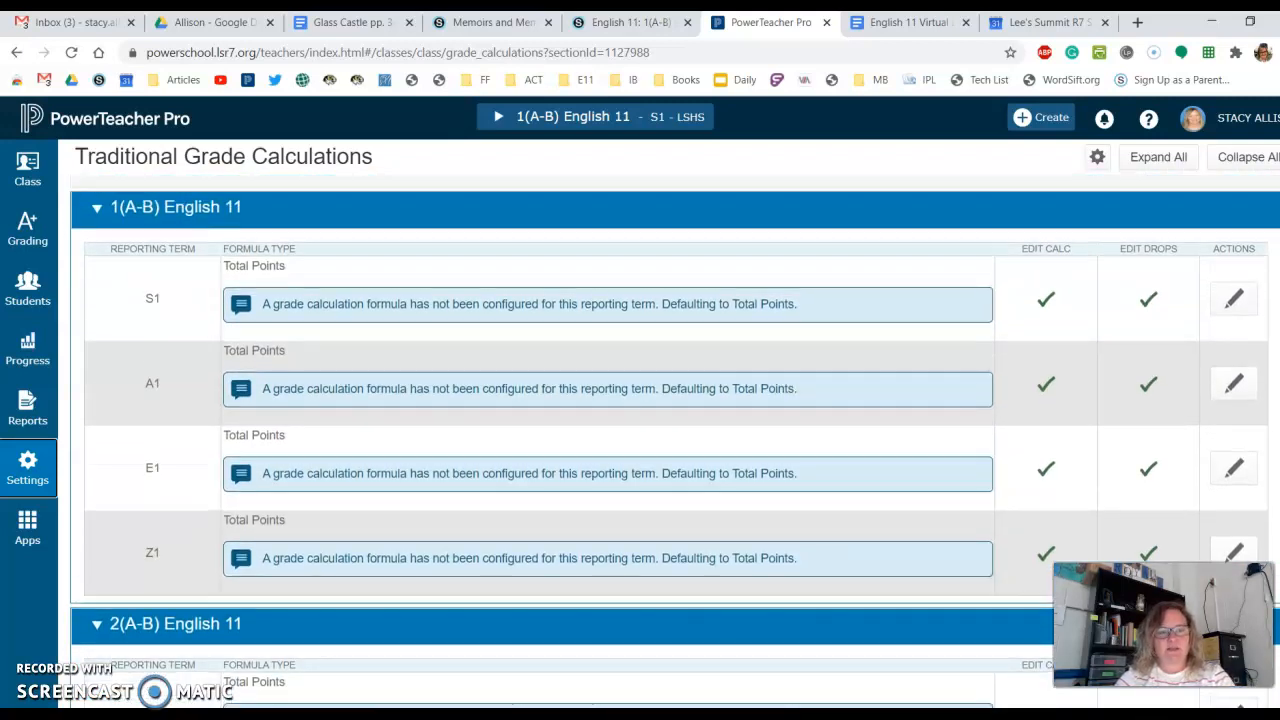
{"action": "left_click", "coordinate": [1234, 388]}
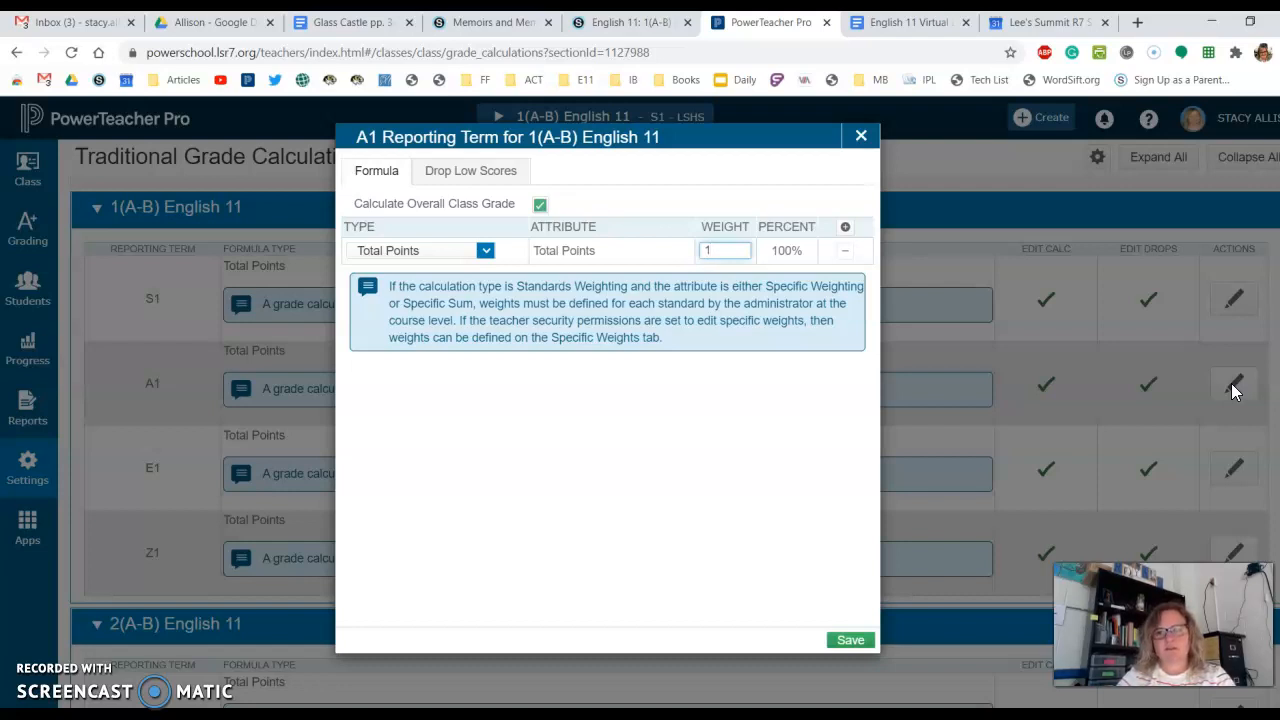
- Clear the default weight in the A1 formula row and set its calculation type to Category Weighting
{"action": "left_click", "coordinate": [487, 253]}
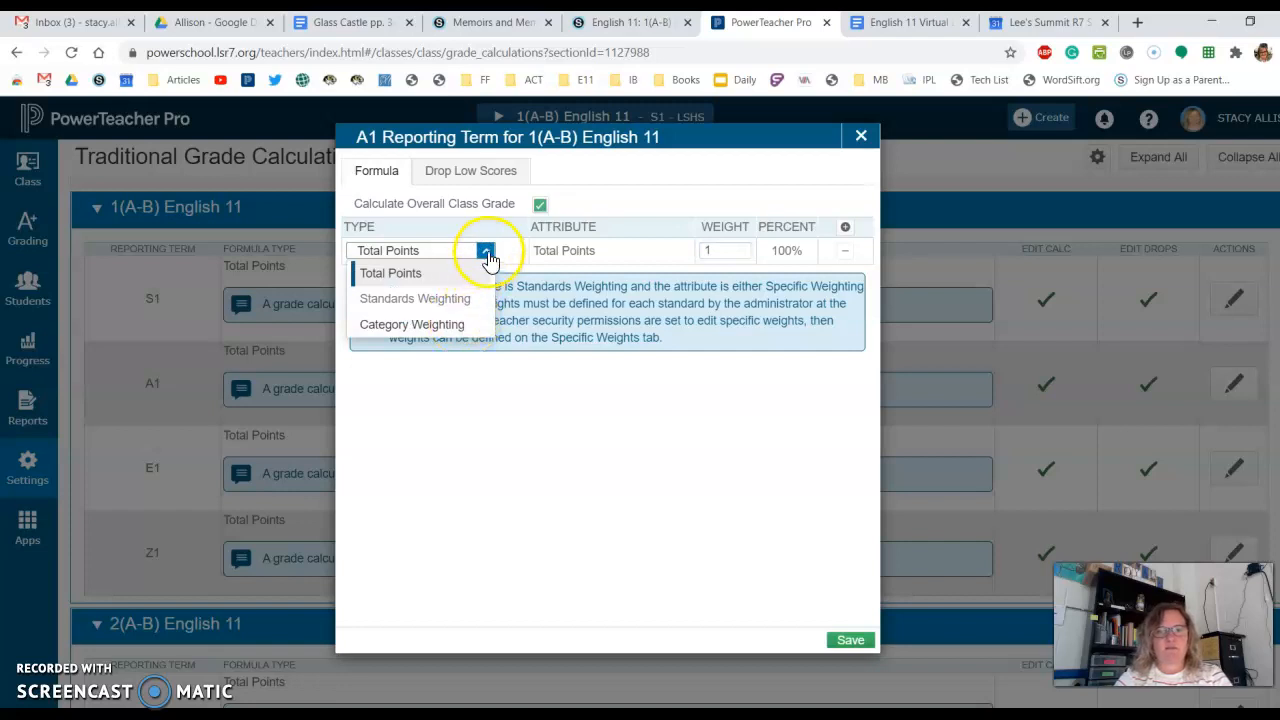
{"action": "left_click", "coordinate": [487, 253]}
{"action": "left_click", "coordinate": [732, 251]}
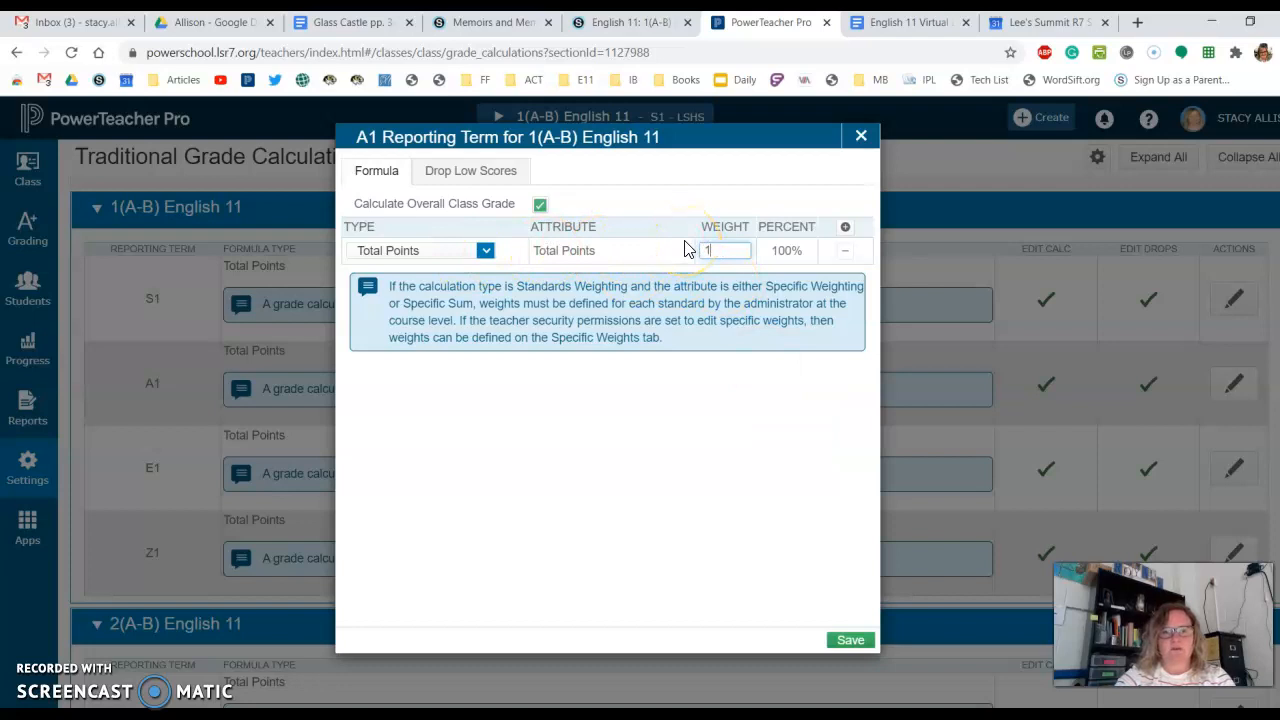
{"action": "left_click", "coordinate": [486, 251]}
{"action": "left_click", "coordinate": [487, 256]}
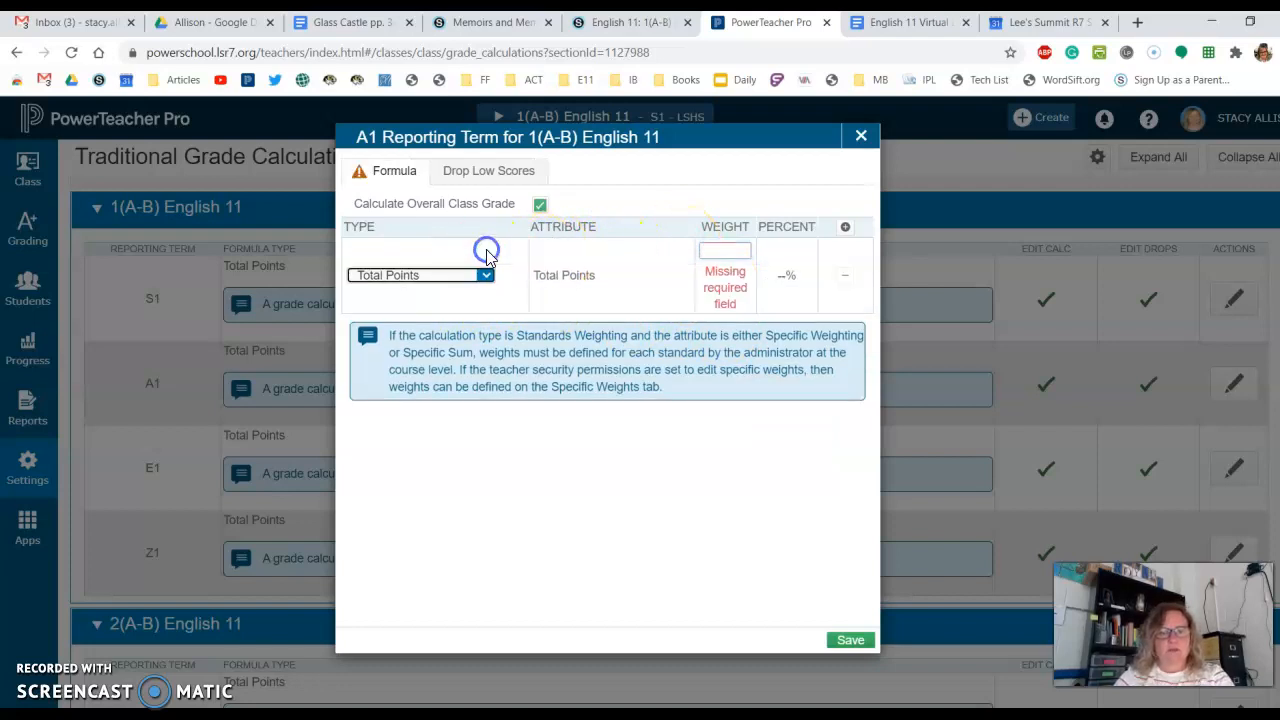
{"action": "left_click", "coordinate": [486, 275]}
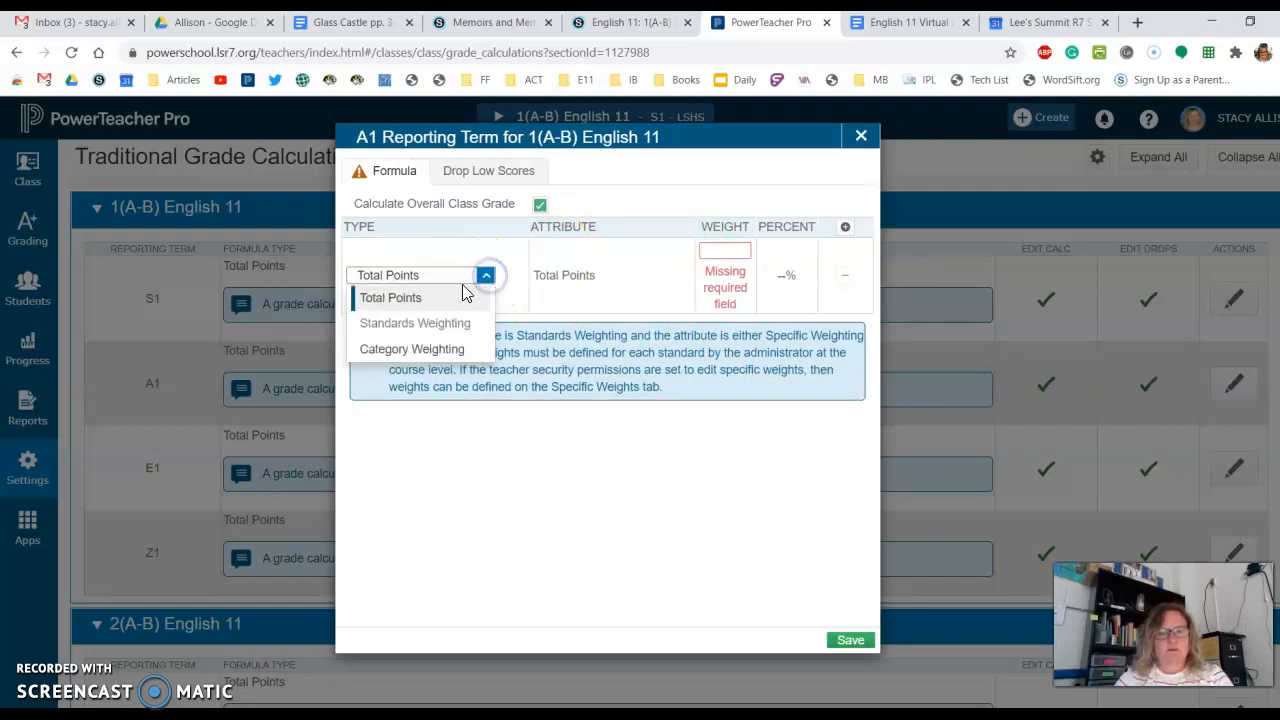
{"action": "left_click", "coordinate": [433, 350]}
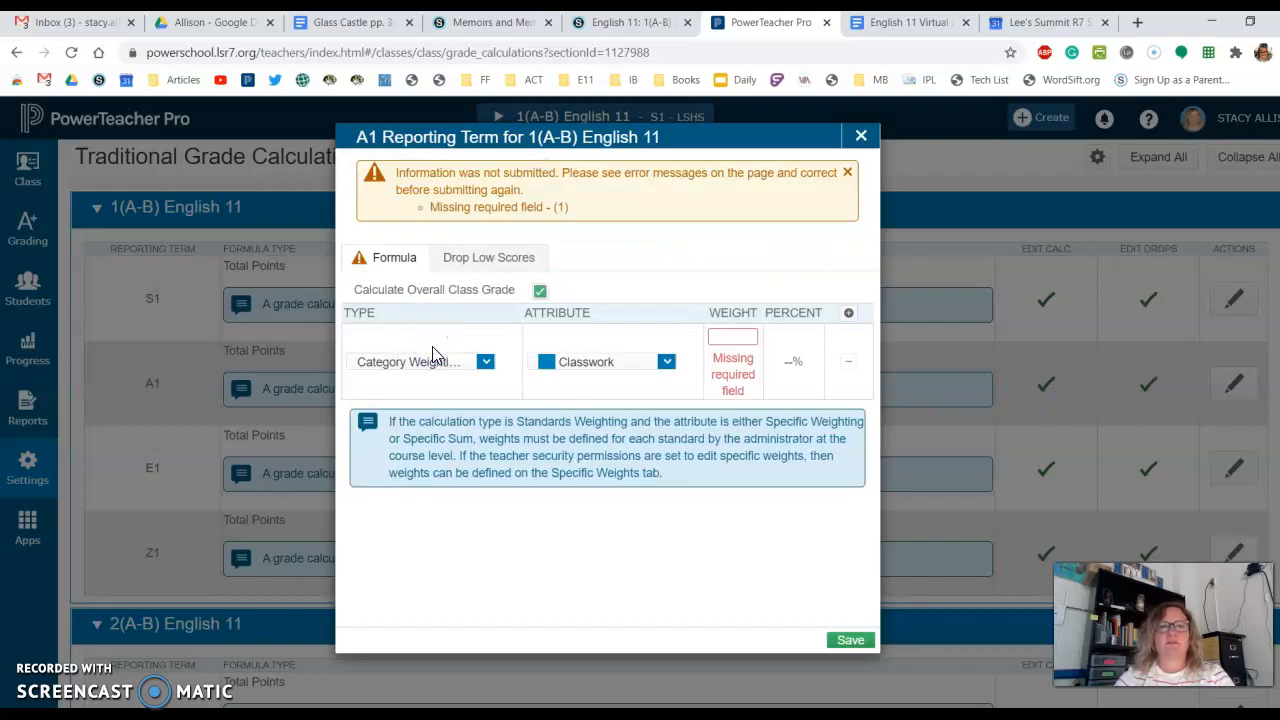
- Assign the Formative Assessments category to the A1 formula row with a weight of 50
{"action": "left_click", "coordinate": [665, 362]}
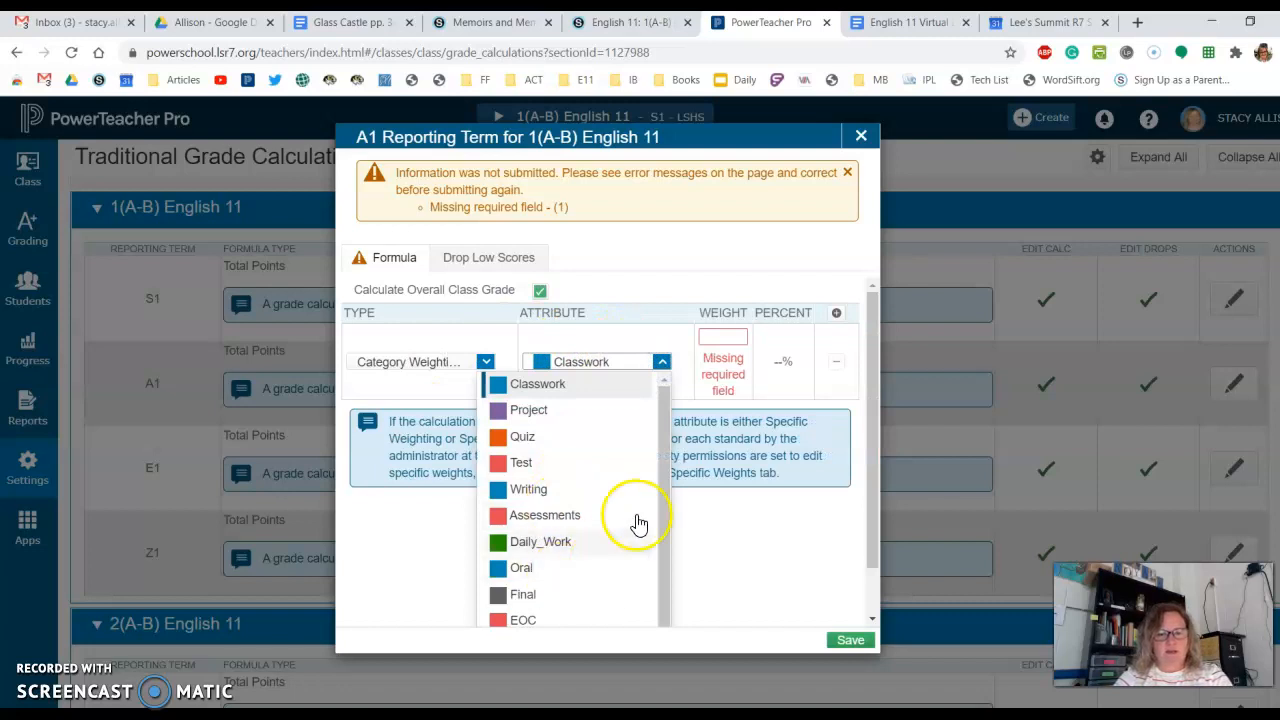
{"action": "scroll", "coordinate": [655, 566], "scroll_direction": "down", "scroll_amount": 1}
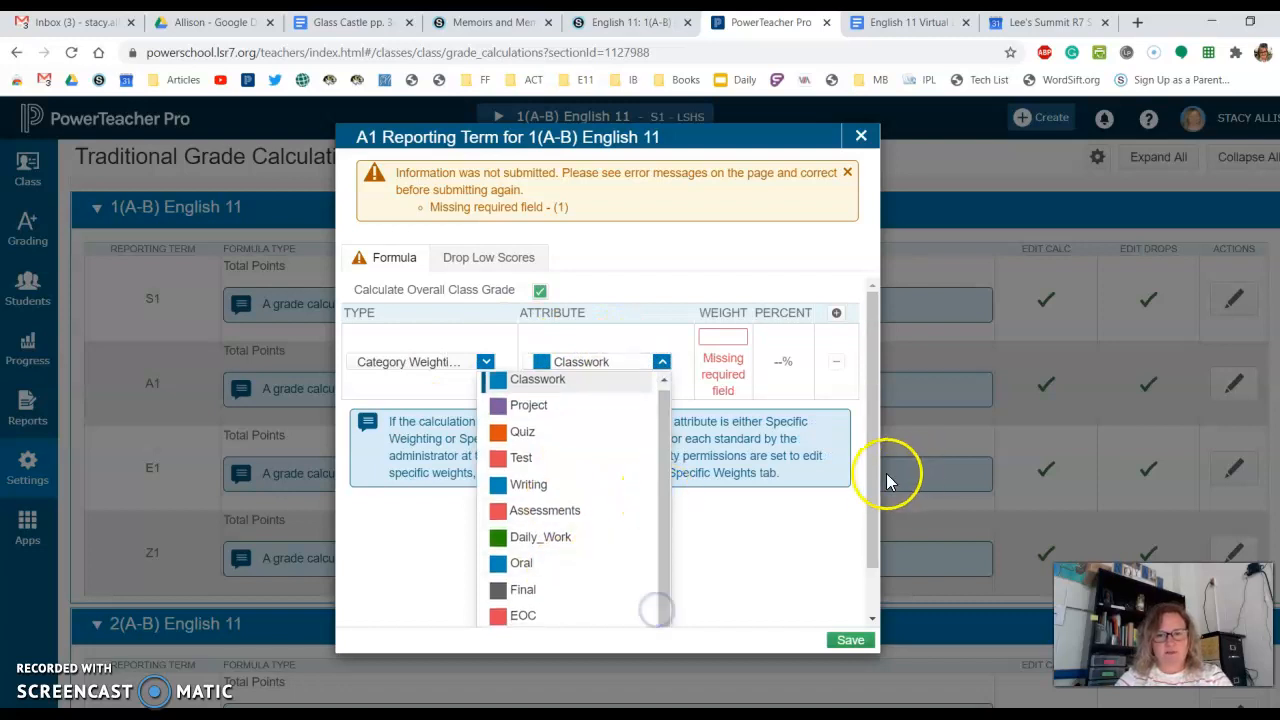
{"action": "left_click_drag", "start_coordinate": [872, 472], "coordinate": [872, 567]}
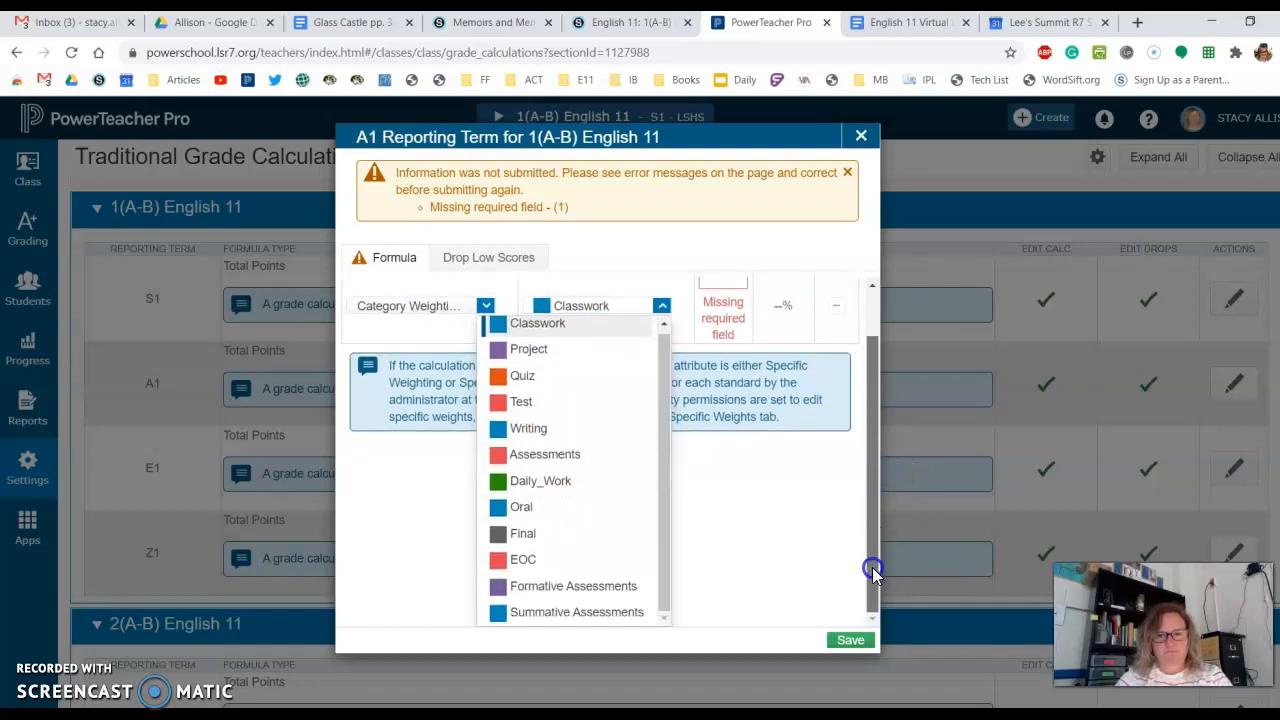
{"action": "left_click", "coordinate": [573, 586]}
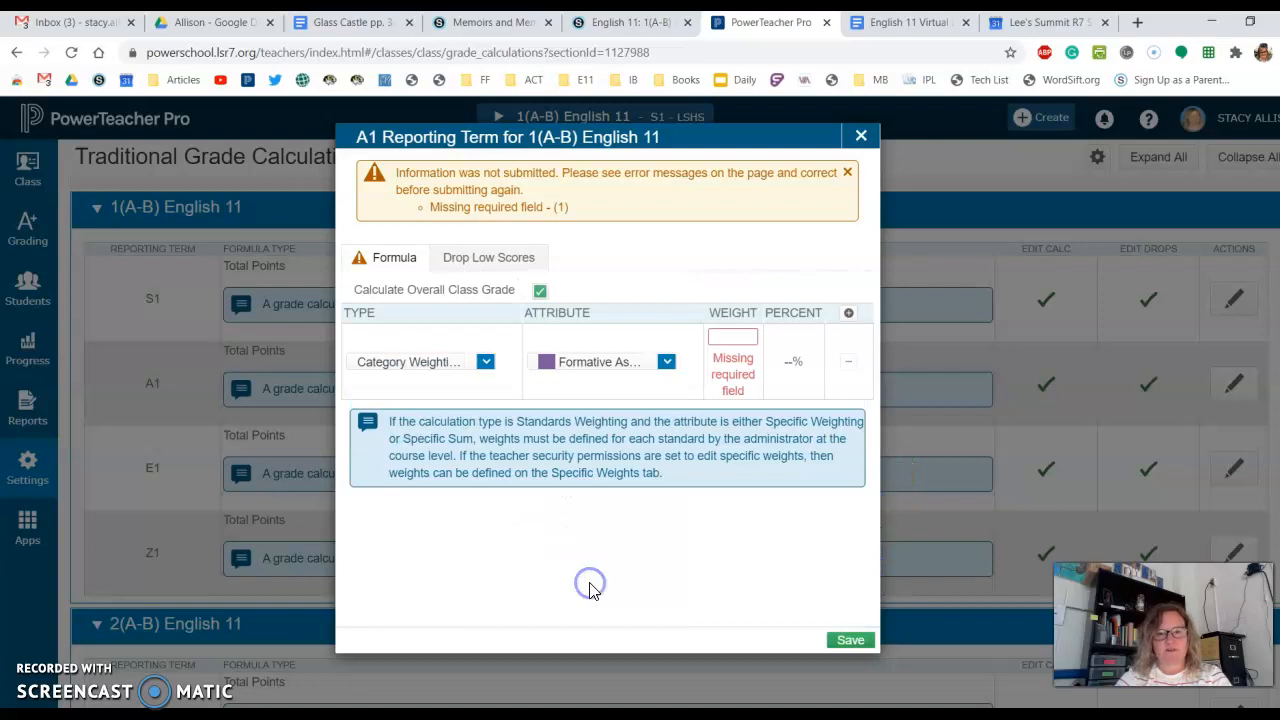
{"action": "left_click", "coordinate": [738, 334]}
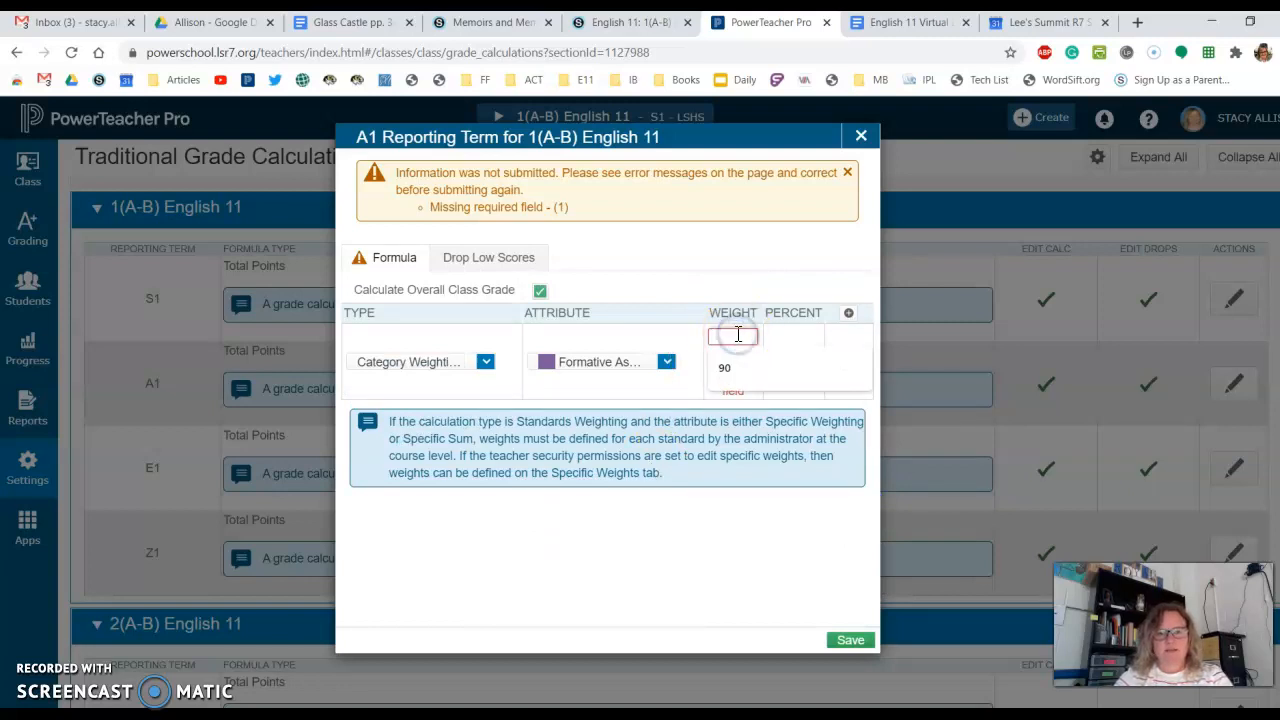
{"action": "type", "text": "50"}
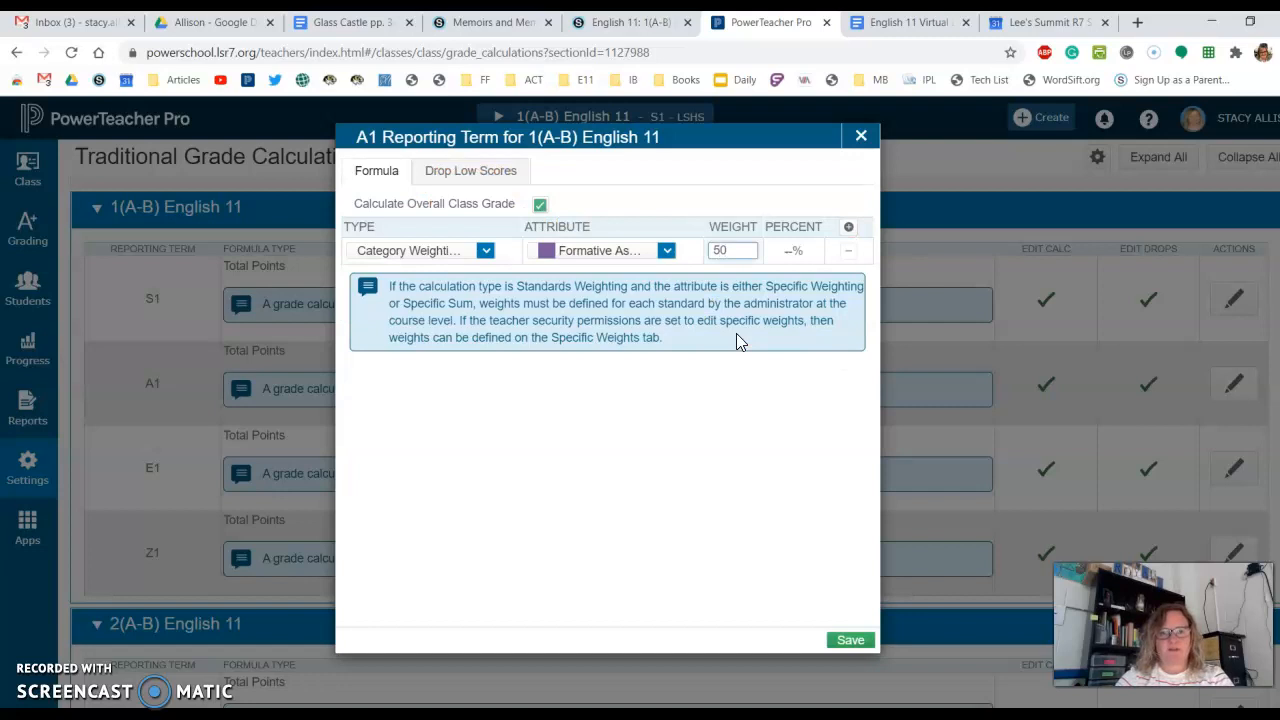
{"action": "left_click", "coordinate": [775, 268]}
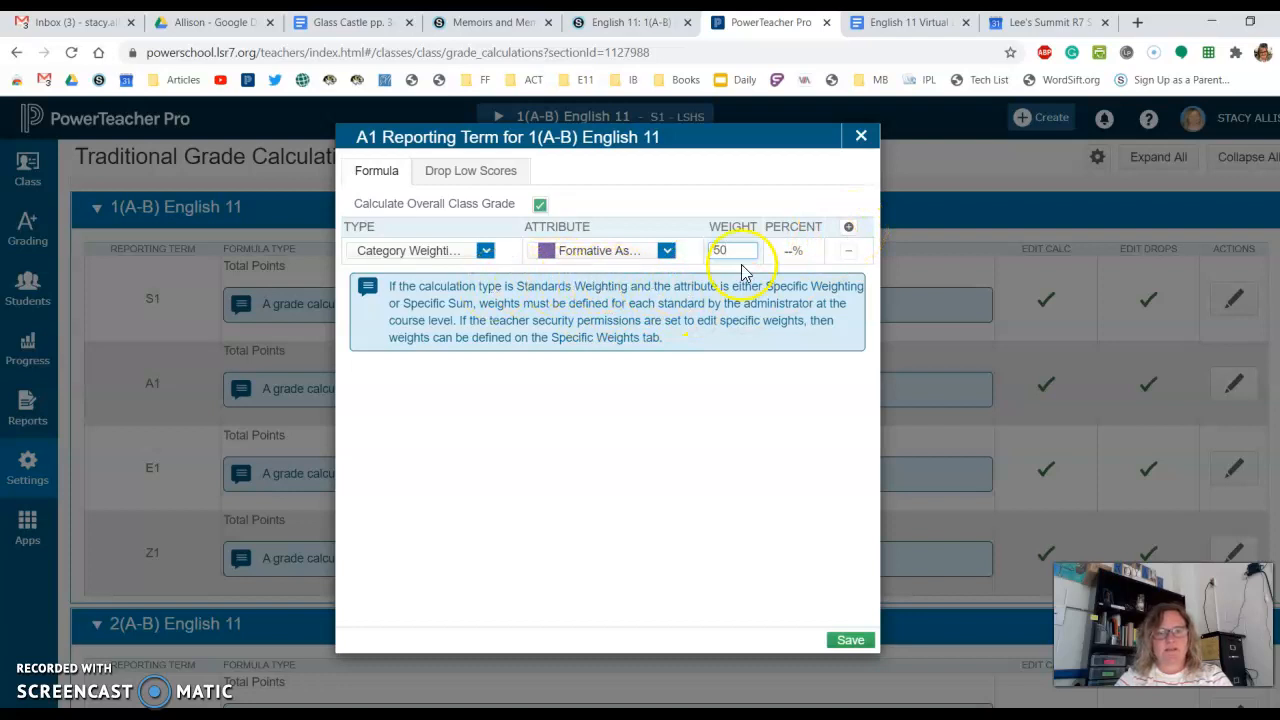
- Add a second Category Weighting row for Summative Assessments with a weight of 50 and save the A1 formula
{"action": "left_click", "coordinate": [850, 228]}
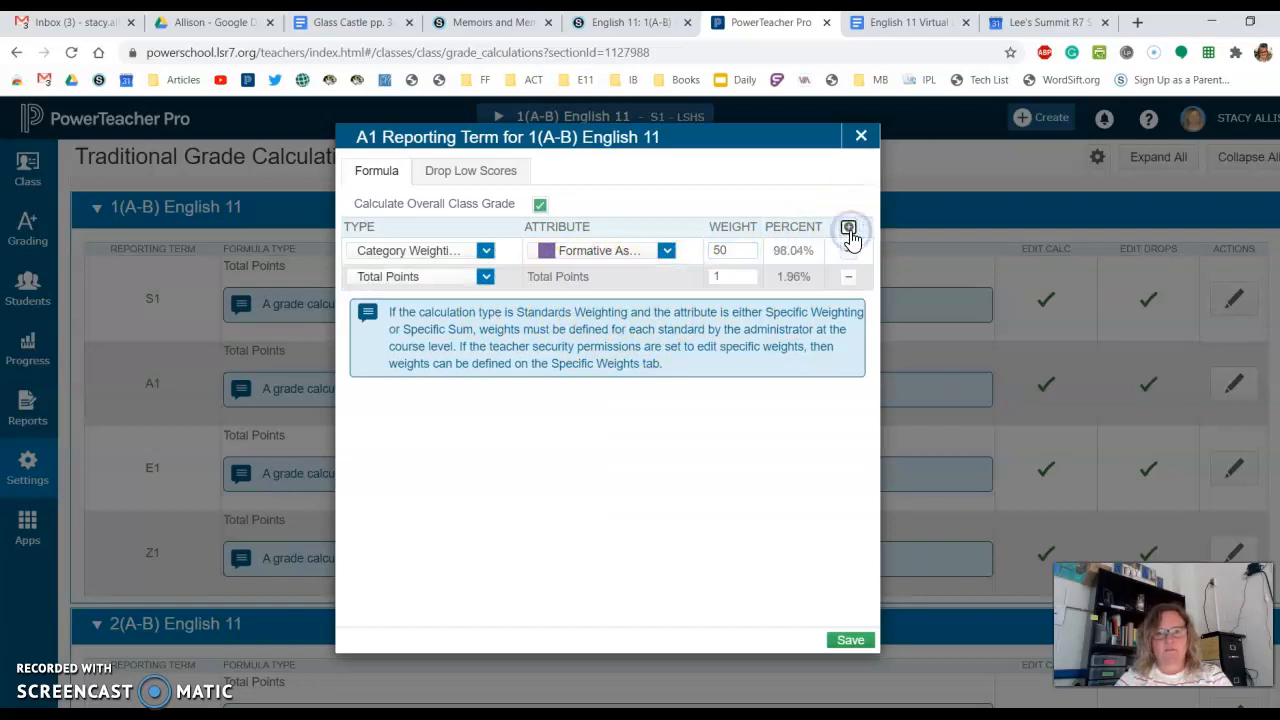
{"action": "left_click", "coordinate": [487, 277]}
{"action": "left_click", "coordinate": [420, 350]}
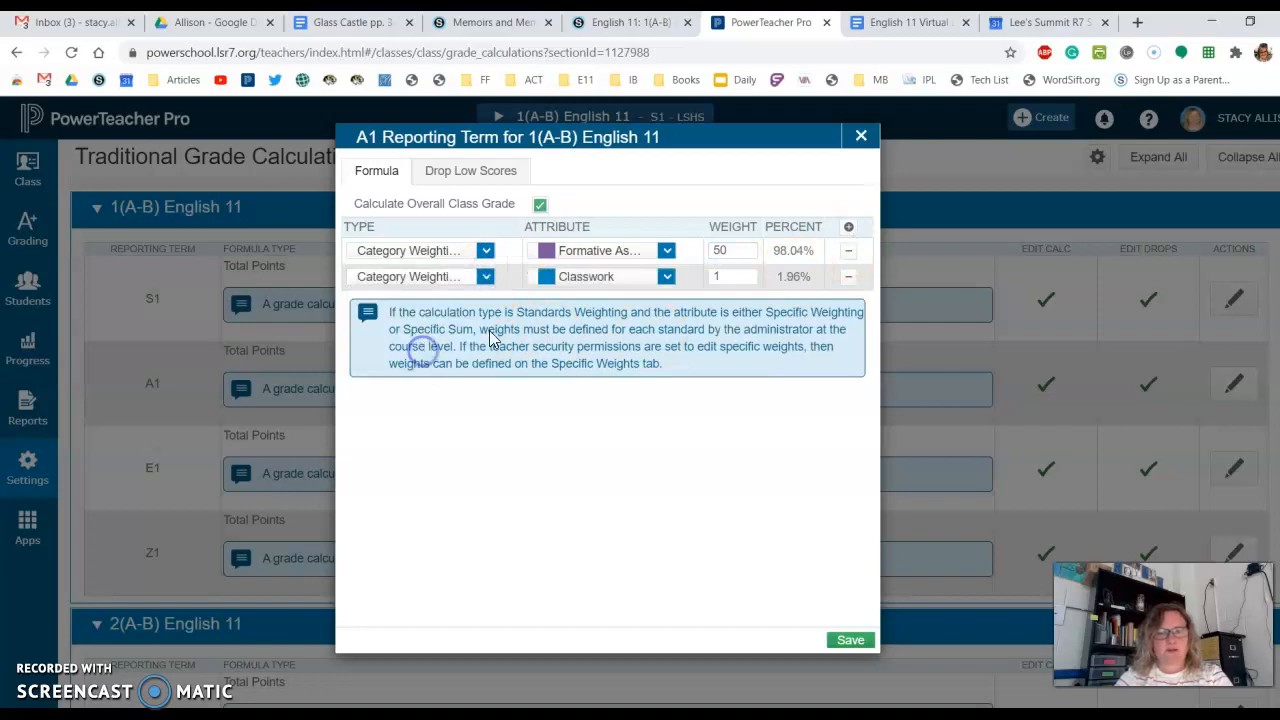
{"action": "left_click", "coordinate": [666, 279]}
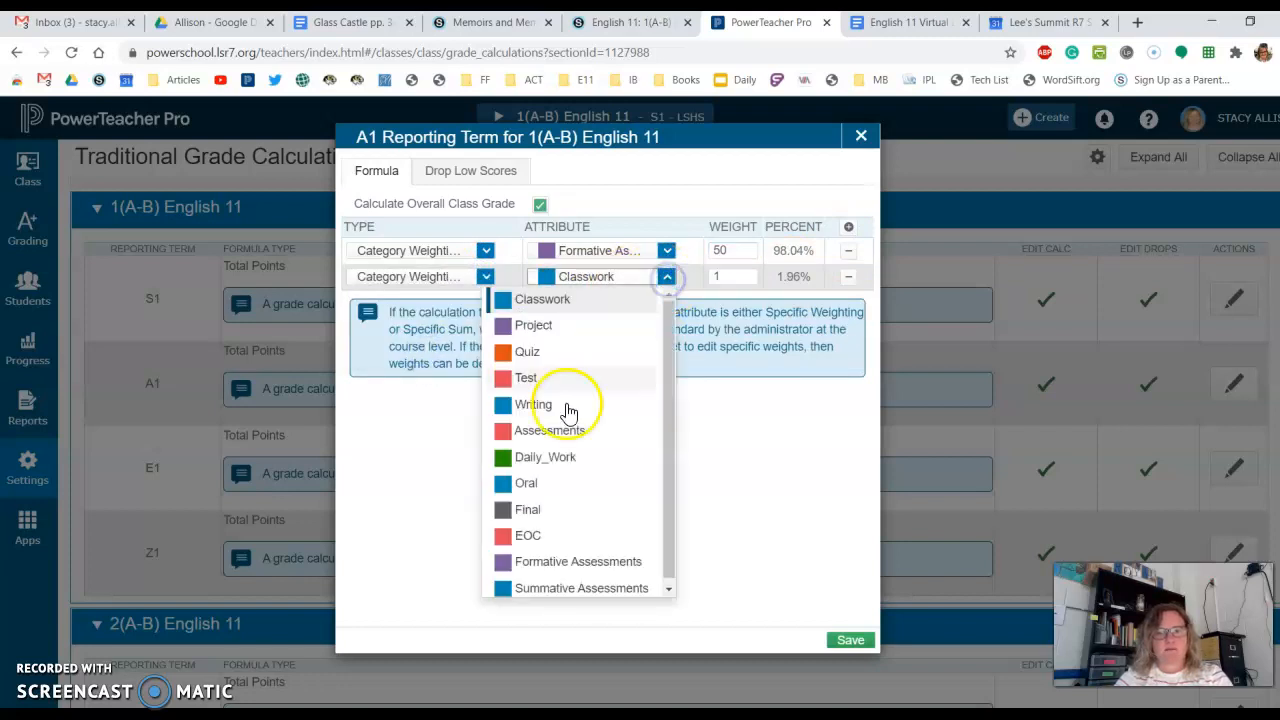
{"action": "left_click", "coordinate": [568, 594]}
{"action": "left_click", "coordinate": [740, 277]}
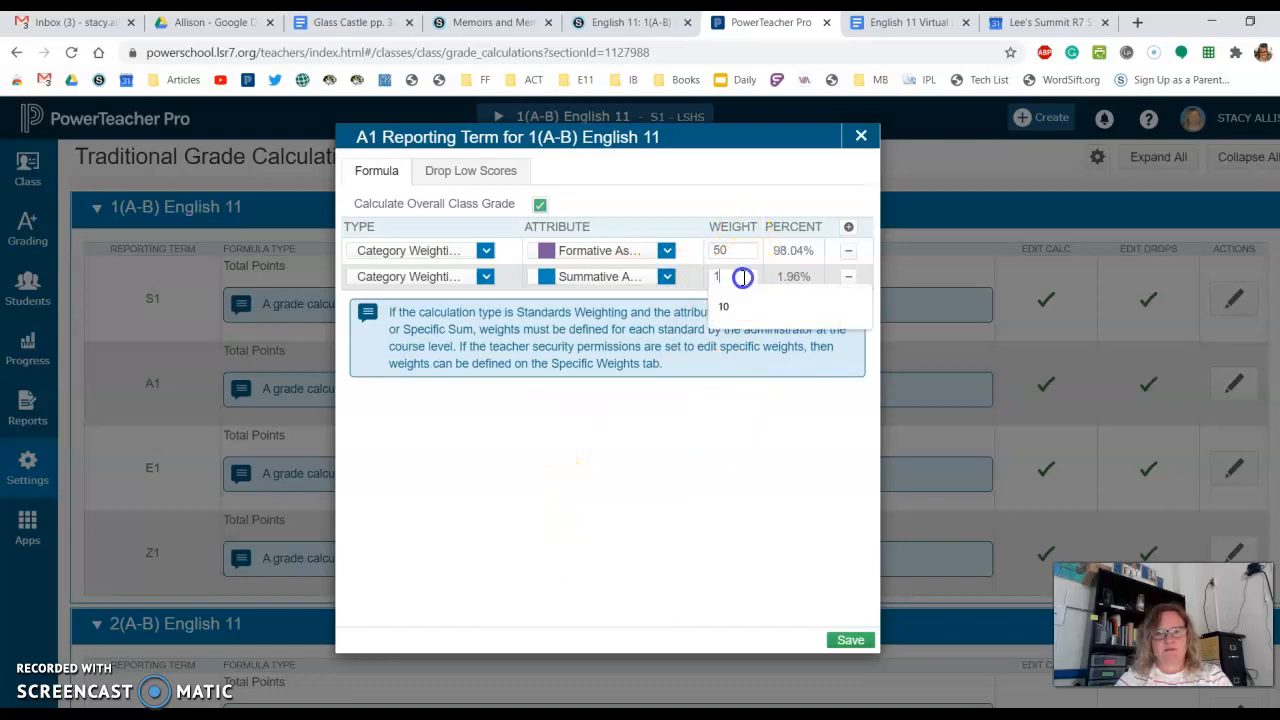
{"action": "key", "text": "BackSpace"}
{"action": "left_click", "coordinate": [716, 468]}
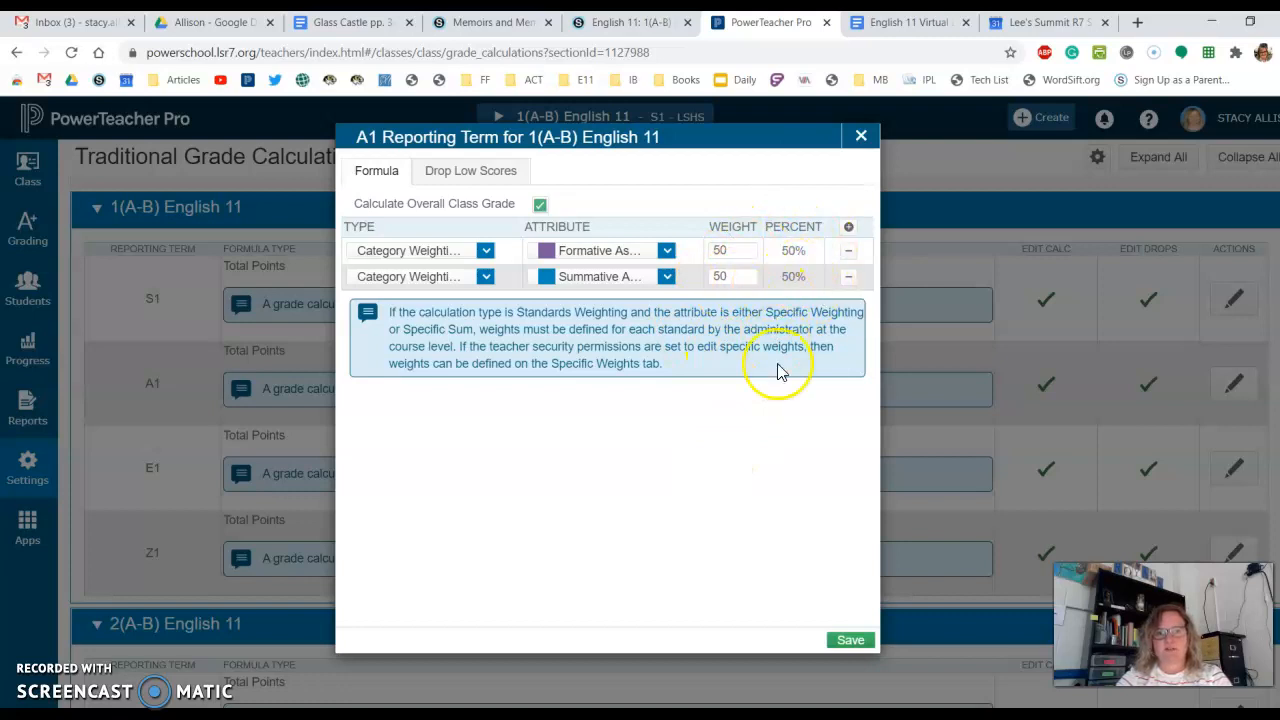
{"action": "left_click", "coordinate": [852, 640]}
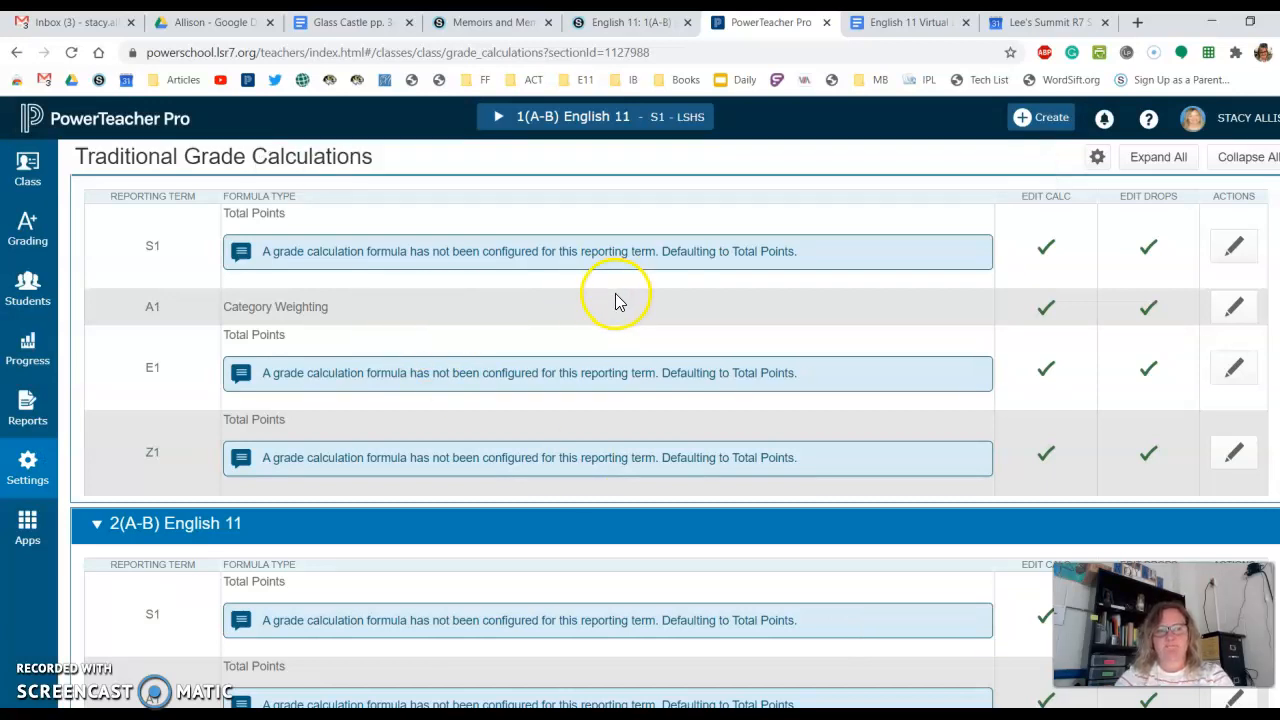
- Set the E1 term formula of 1(A-B) English 11 to Category Weighting on Final with a weight of 100 and save it
{"action": "left_click", "coordinate": [1235, 368]}
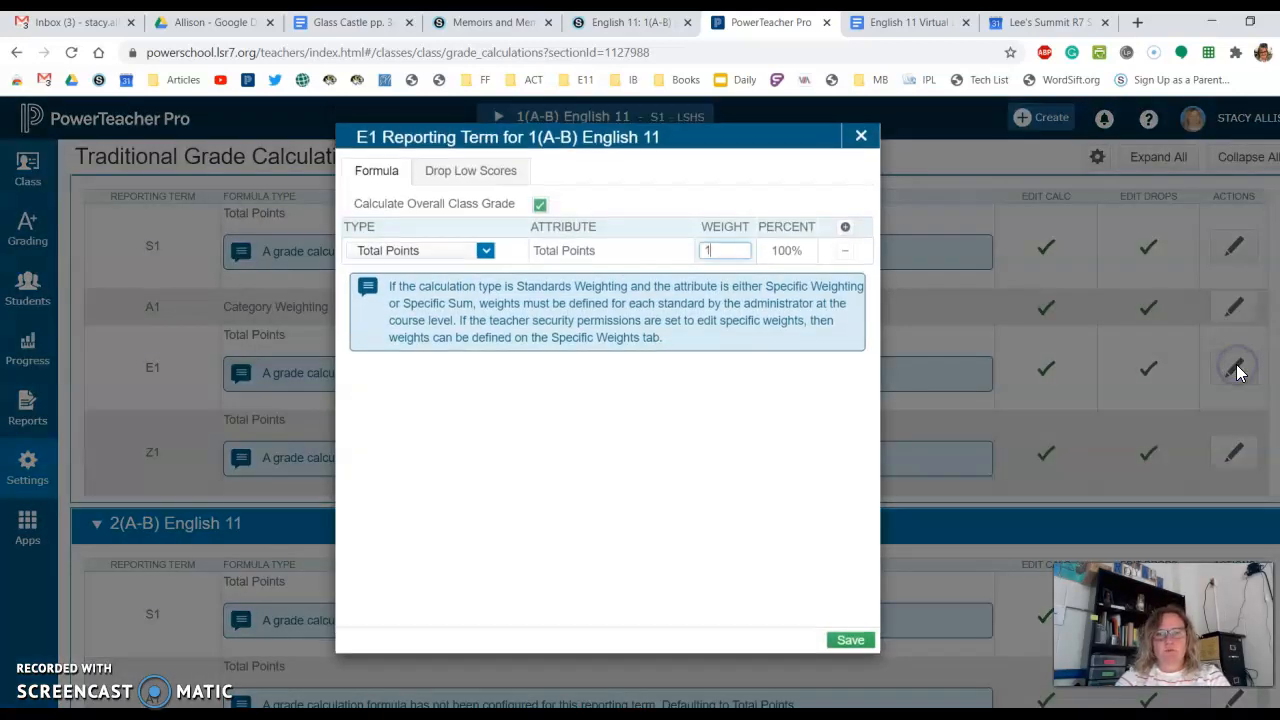
{"action": "left_click", "coordinate": [485, 252]}
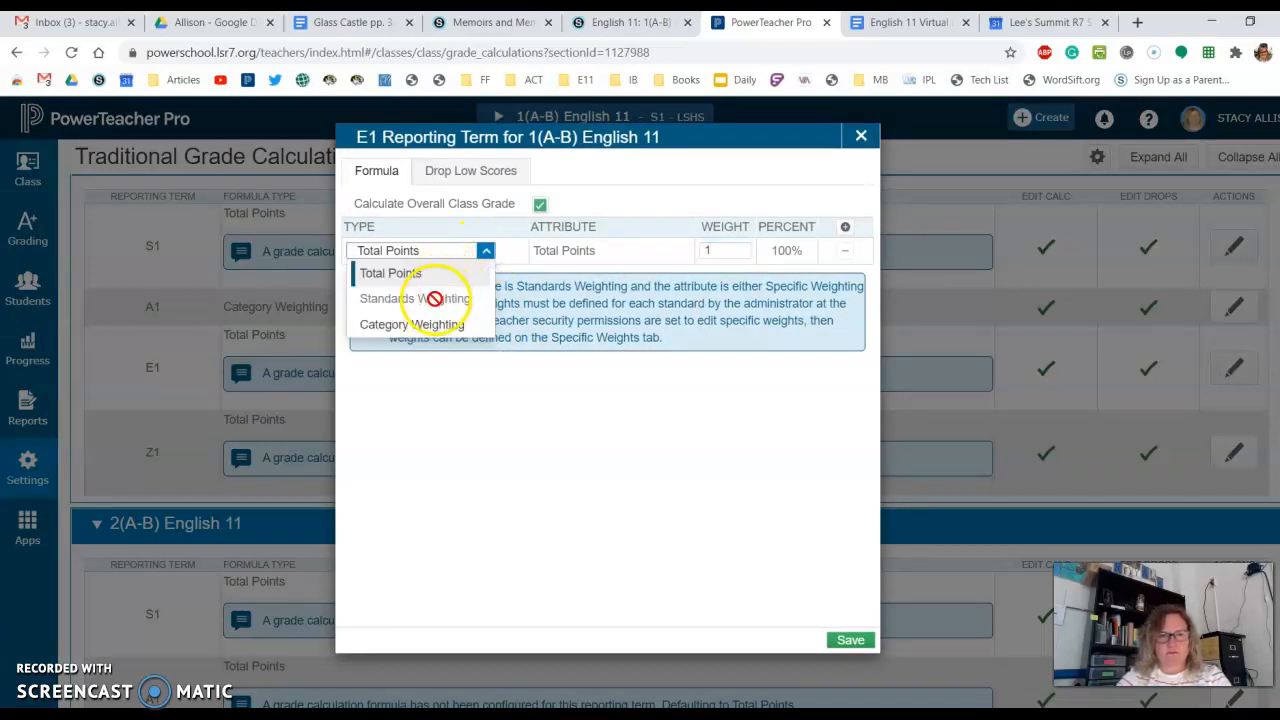
{"action": "left_click", "coordinate": [437, 328]}
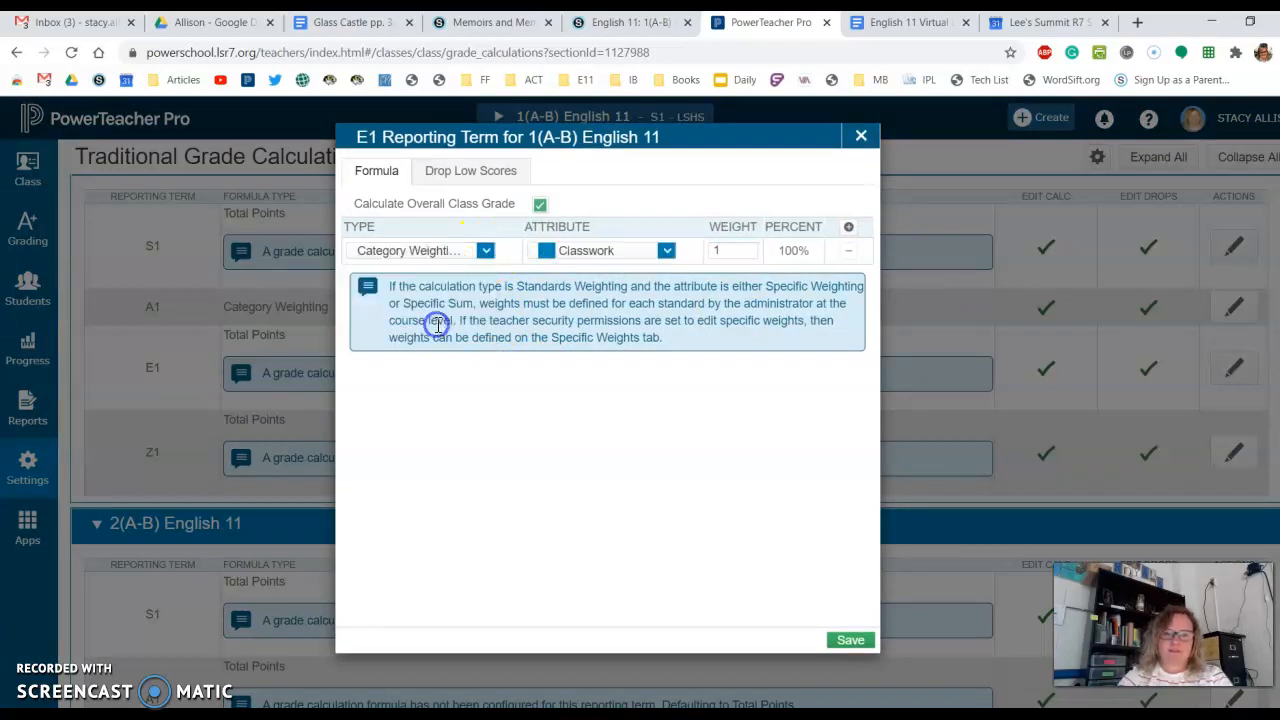
{"action": "left_click", "coordinate": [670, 256]}
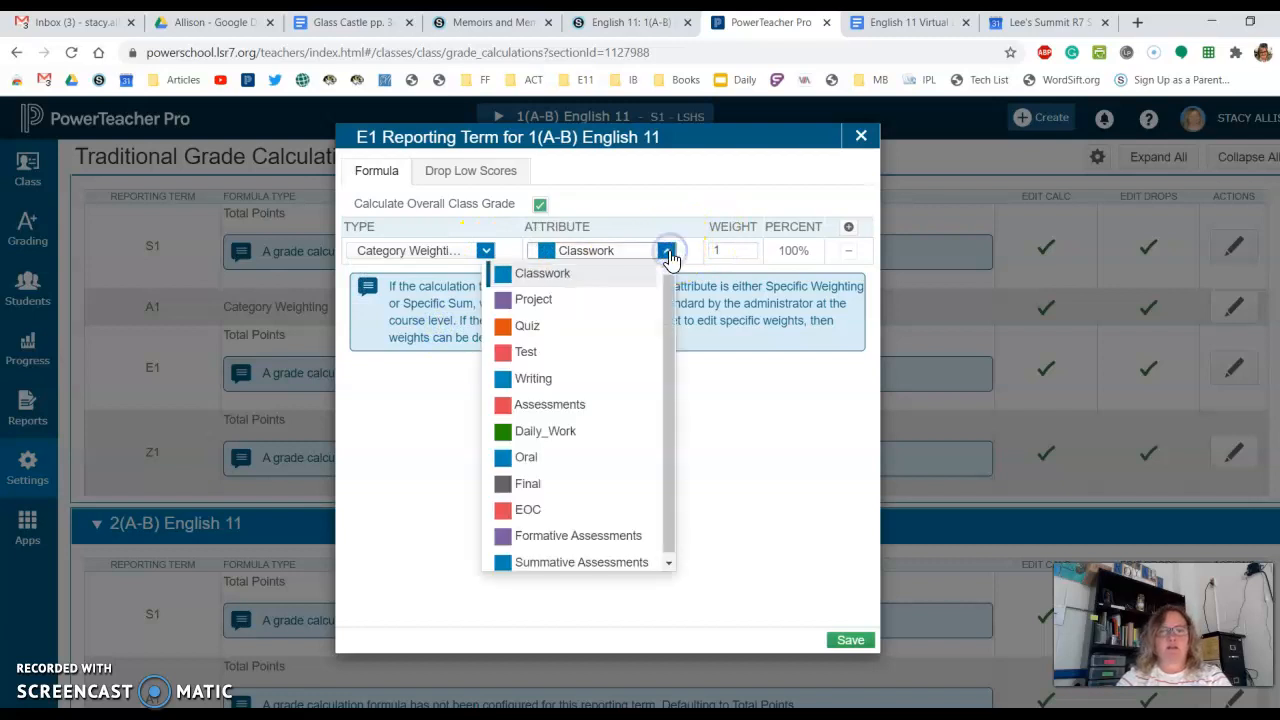
{"action": "left_click", "coordinate": [538, 483]}
{"action": "left_click", "coordinate": [724, 252]}
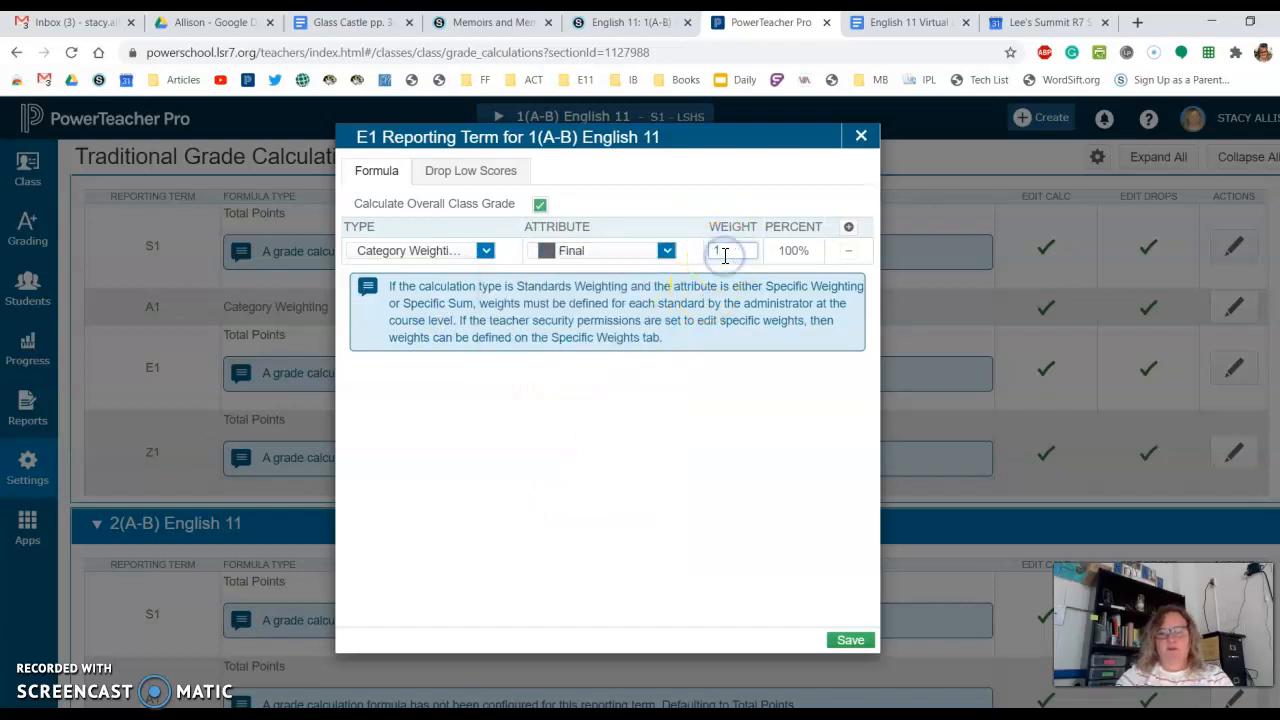
{"action": "left_click", "coordinate": [697, 452]}
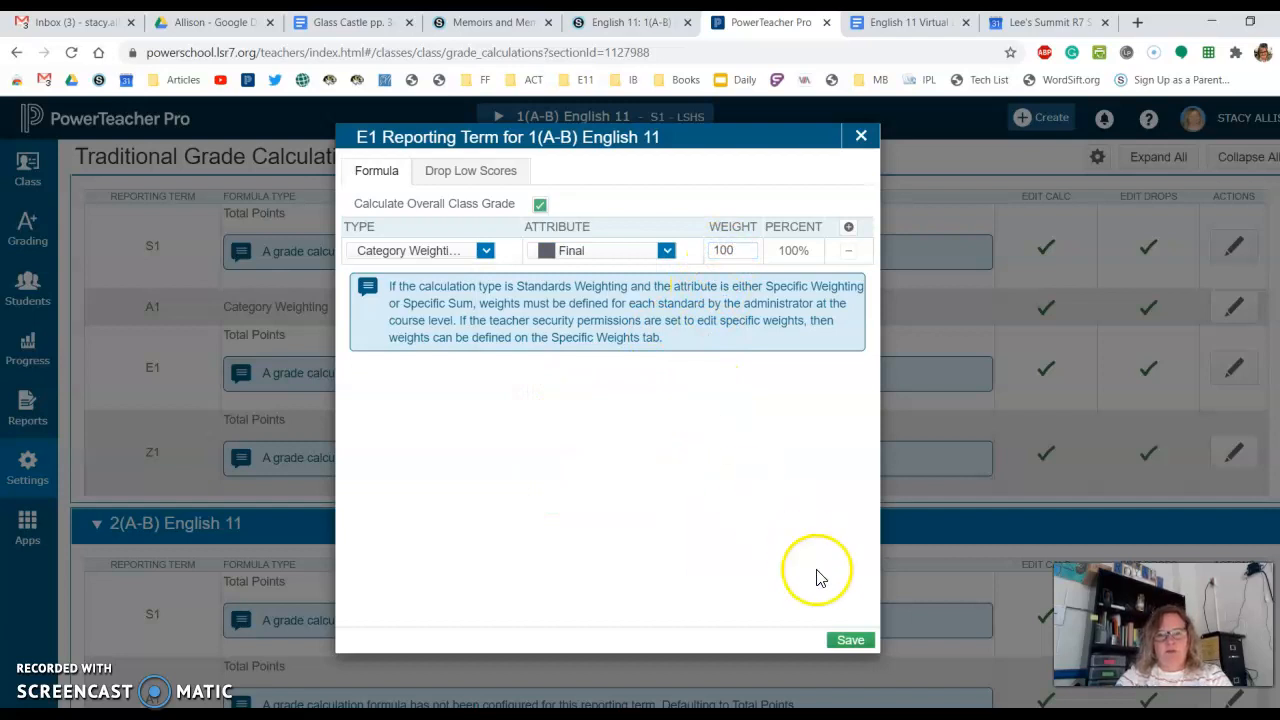
{"action": "left_click", "coordinate": [838, 638]}
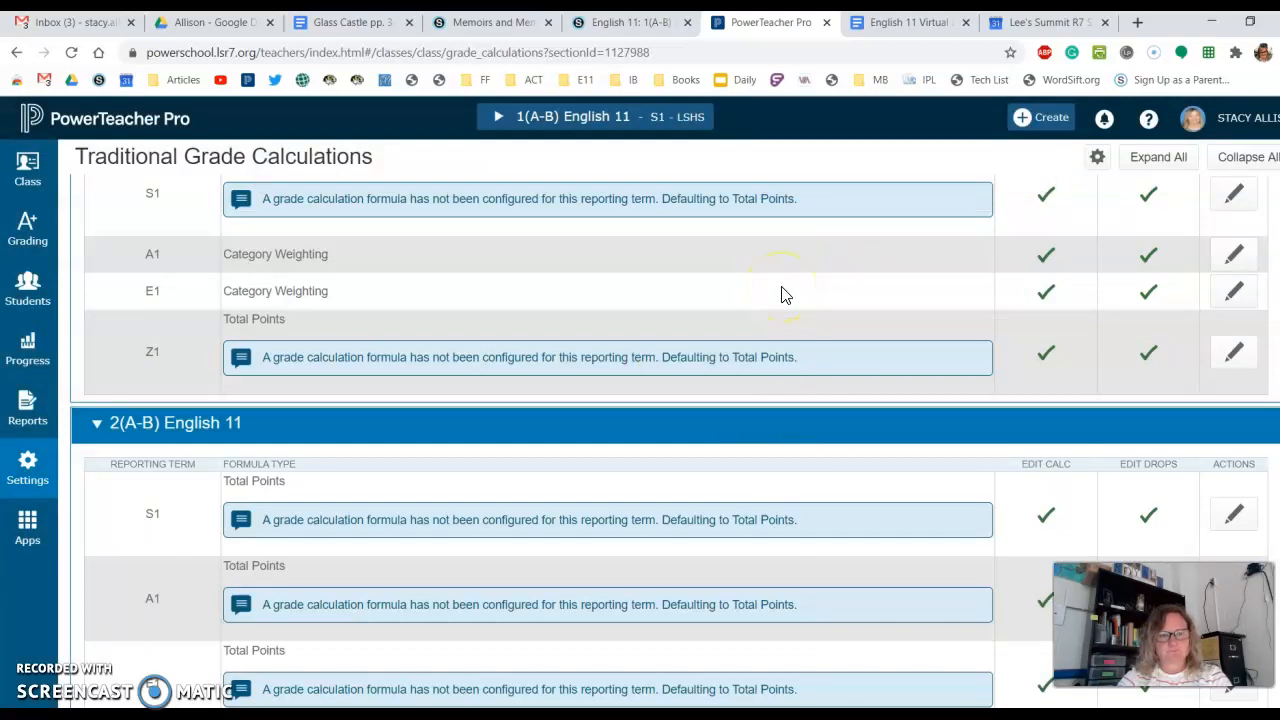
- Set the S1 term formula of 1(A-B) English 11 to Term Weighting on A1 with a weight of 90
{"action": "left_click", "coordinate": [1234, 196]}
{"action": "left_click", "coordinate": [485, 251]}
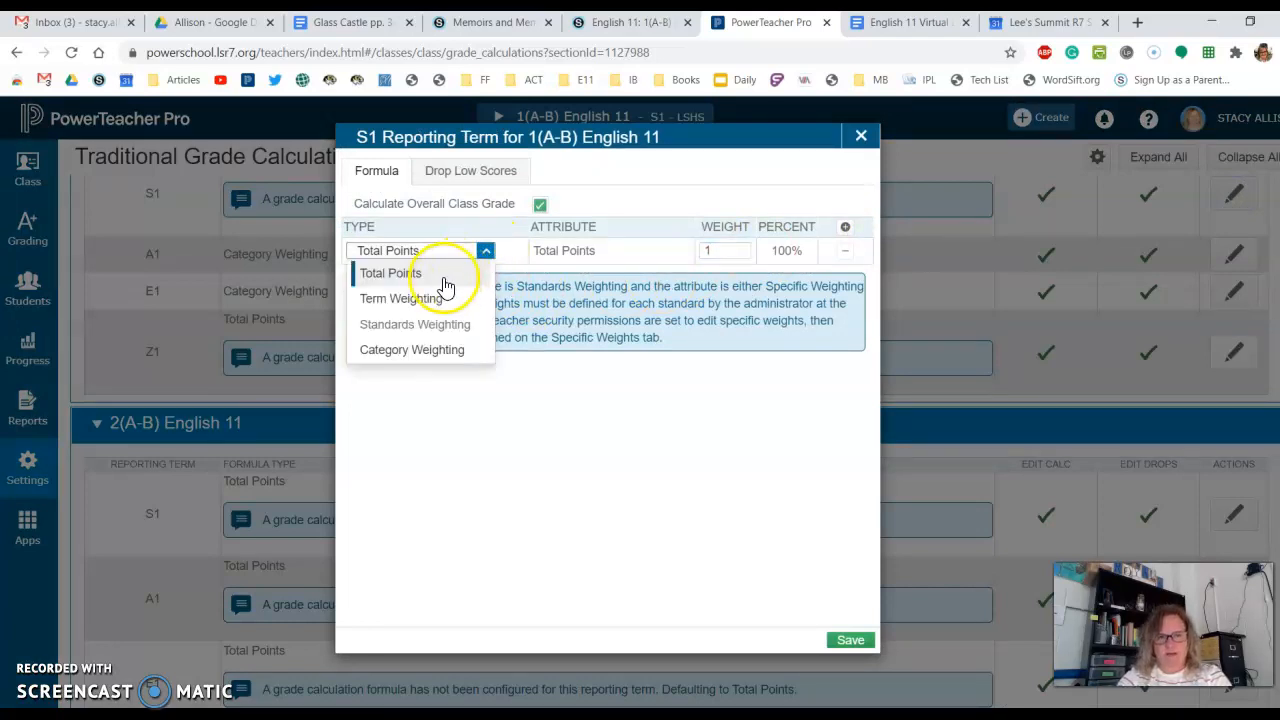
{"action": "left_click", "coordinate": [430, 300]}
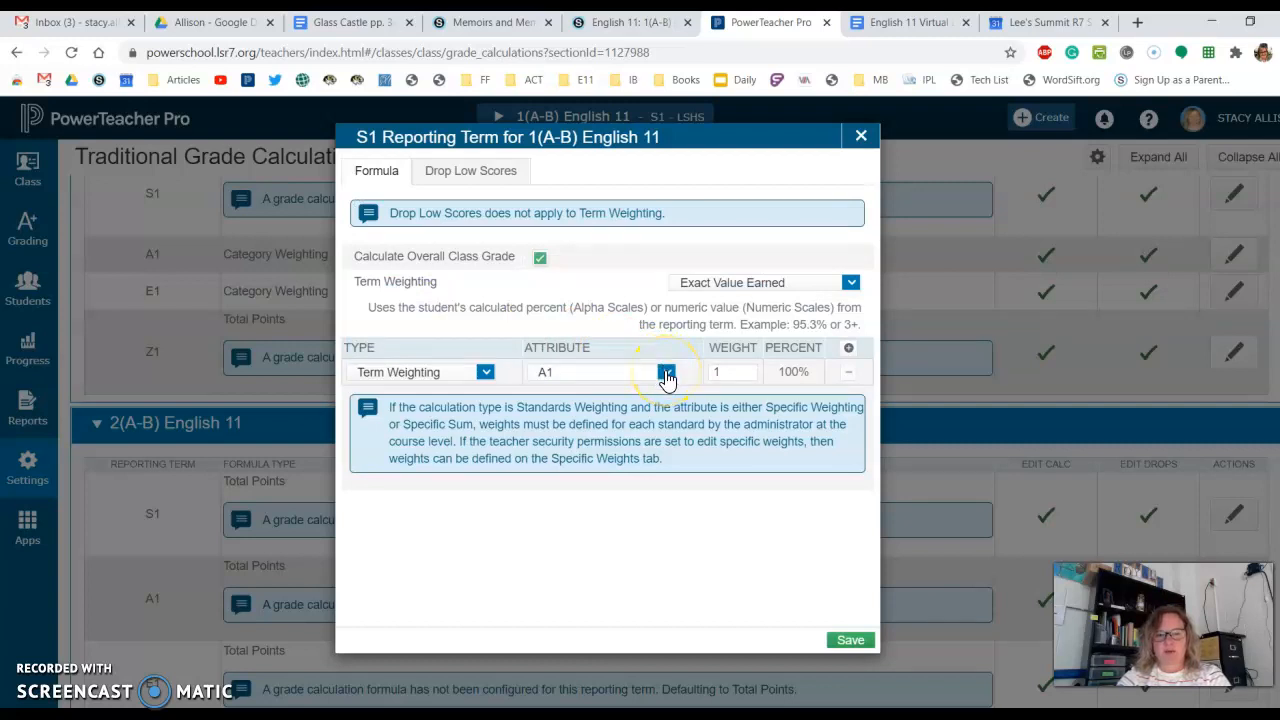
{"action": "left_click", "coordinate": [724, 371]}
{"action": "type", "text": "90"}
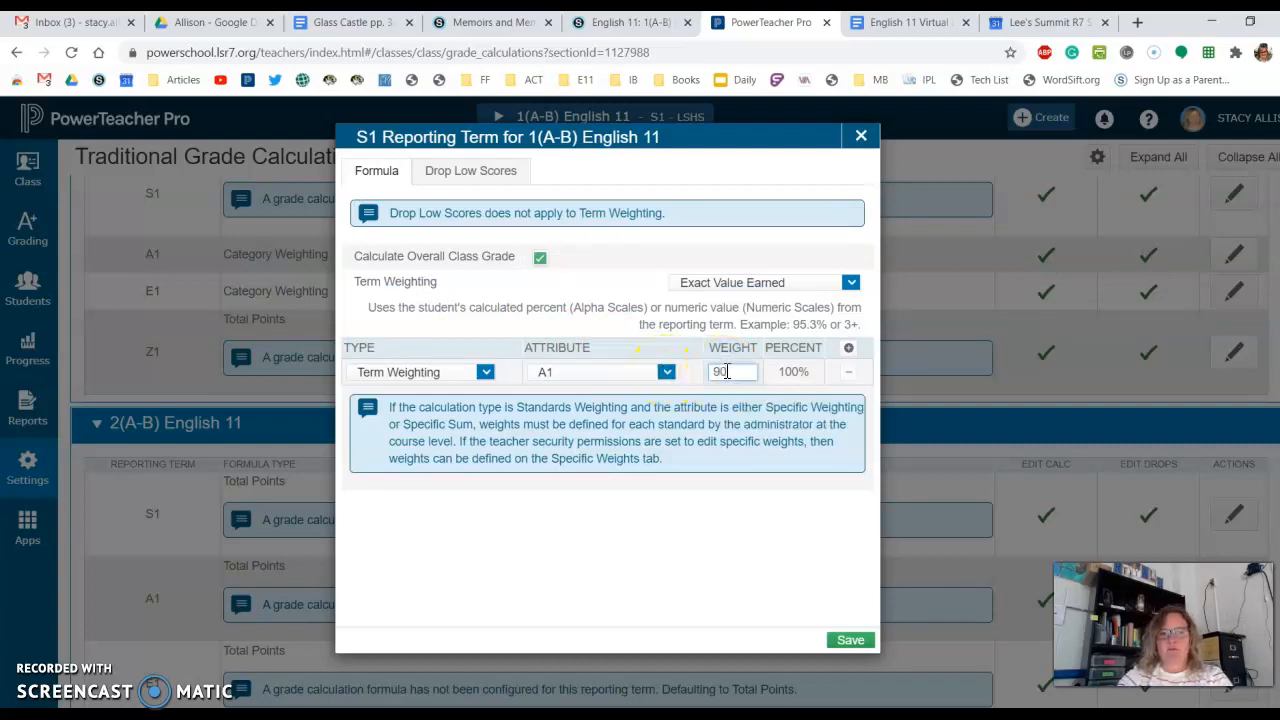
- Add a second Term Weighting row on E1 with a weight of 10 to the S1 formula and save it
{"action": "left_click", "coordinate": [849, 348]}
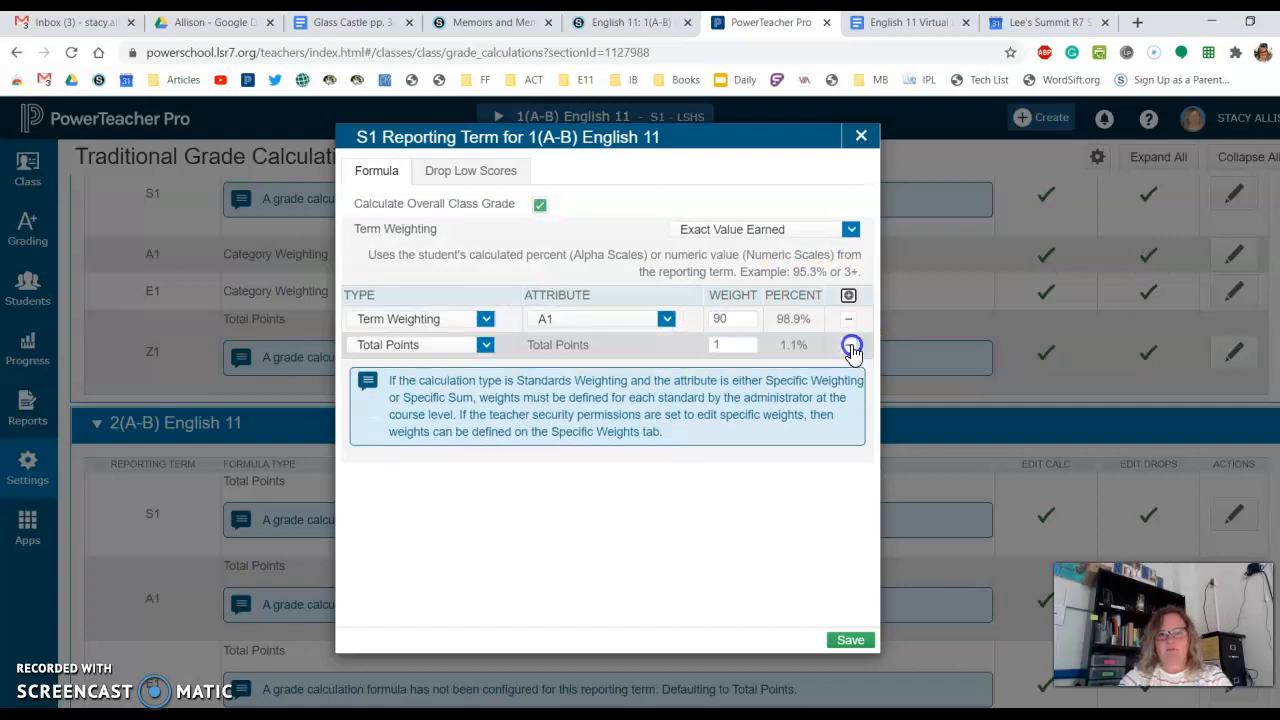
{"action": "left_click", "coordinate": [486, 345]}
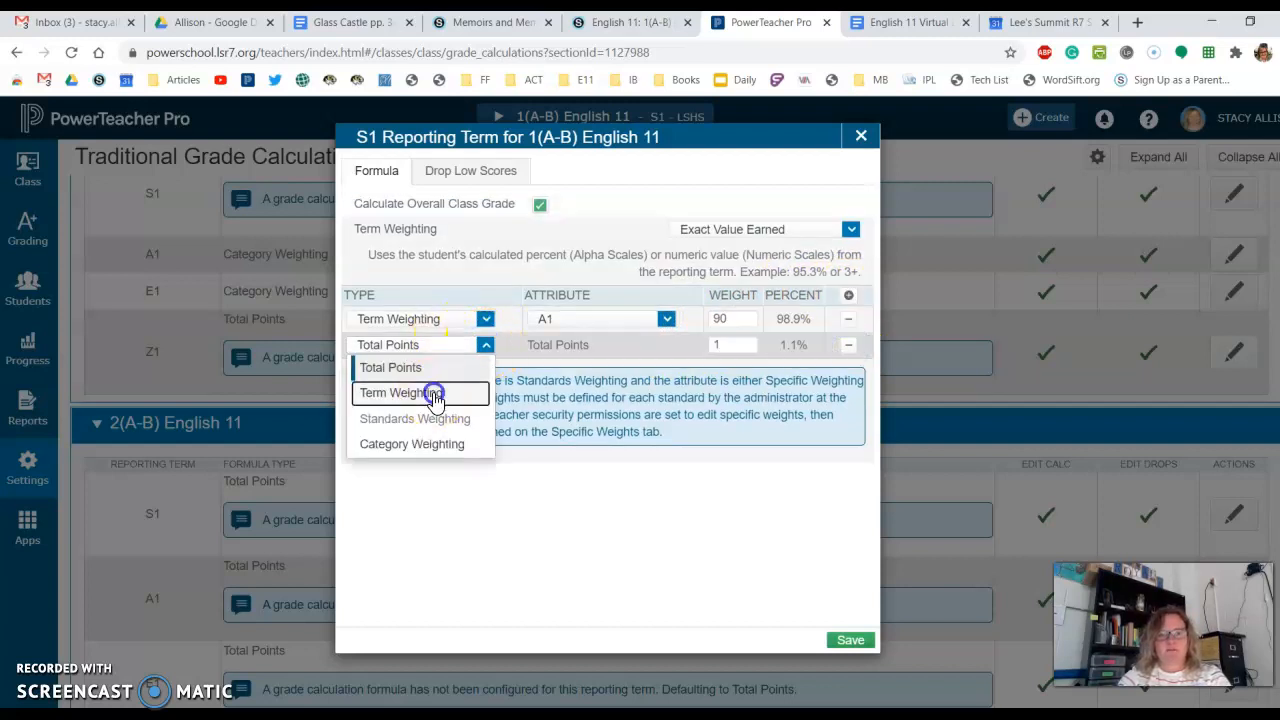
{"action": "left_click", "coordinate": [428, 391]}
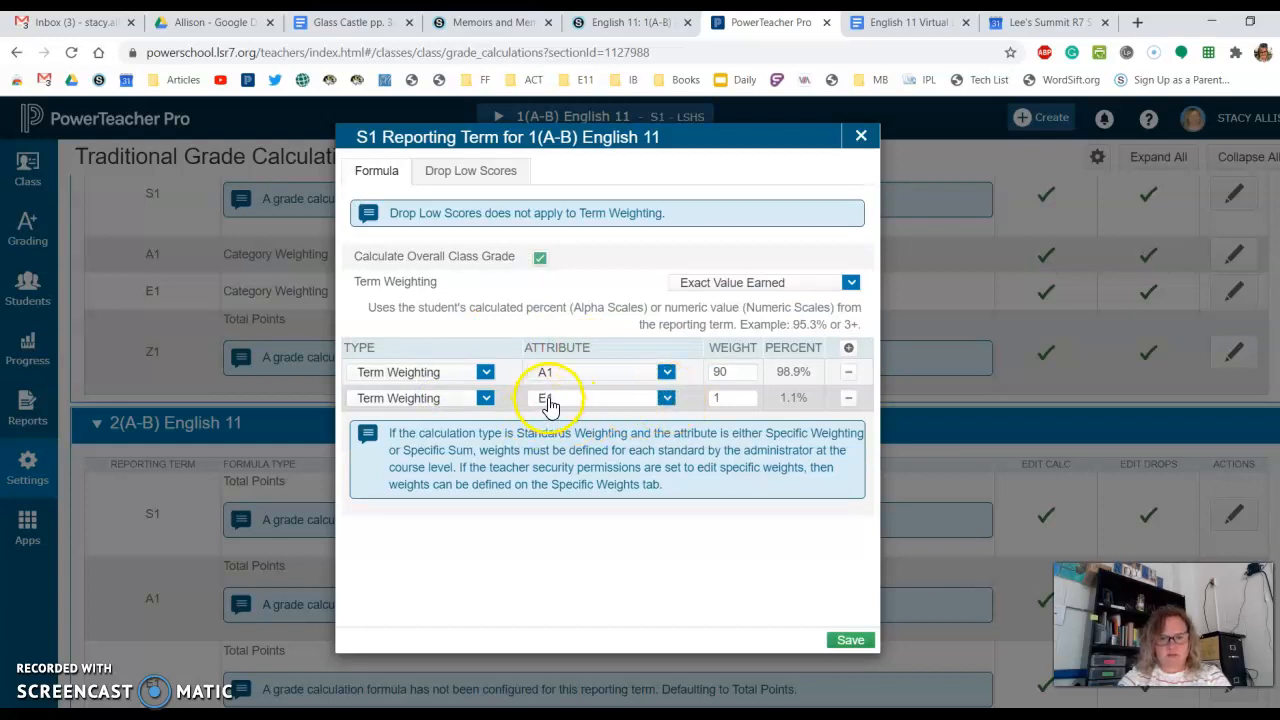
{"action": "left_click", "coordinate": [728, 396]}
{"action": "type", "text": "10"}
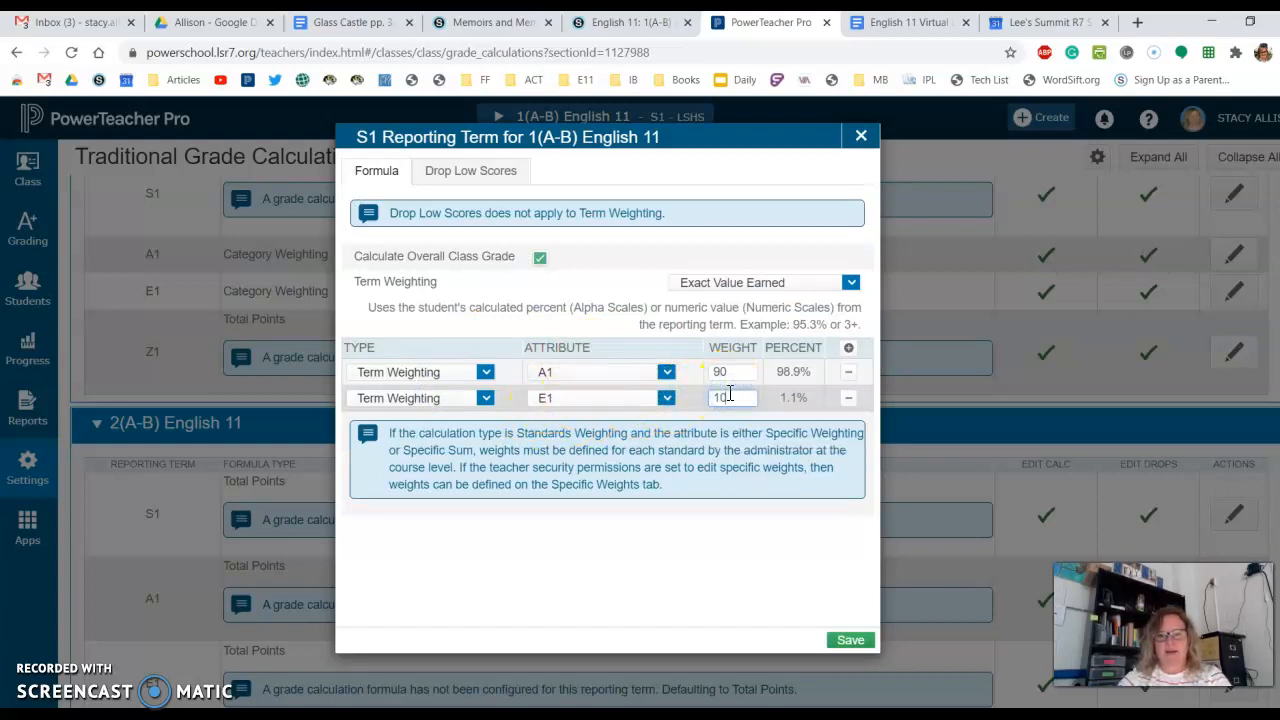
{"action": "left_click", "coordinate": [698, 578]}
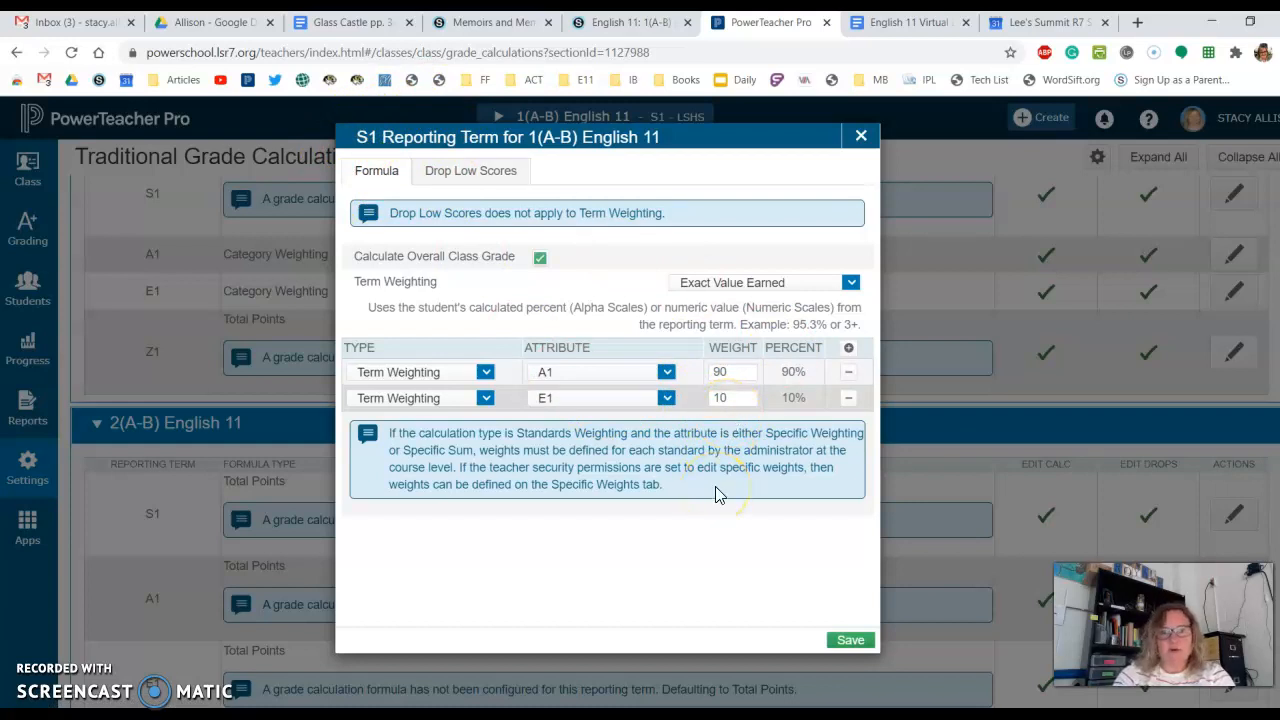
{"action": "left_click", "coordinate": [845, 643]}
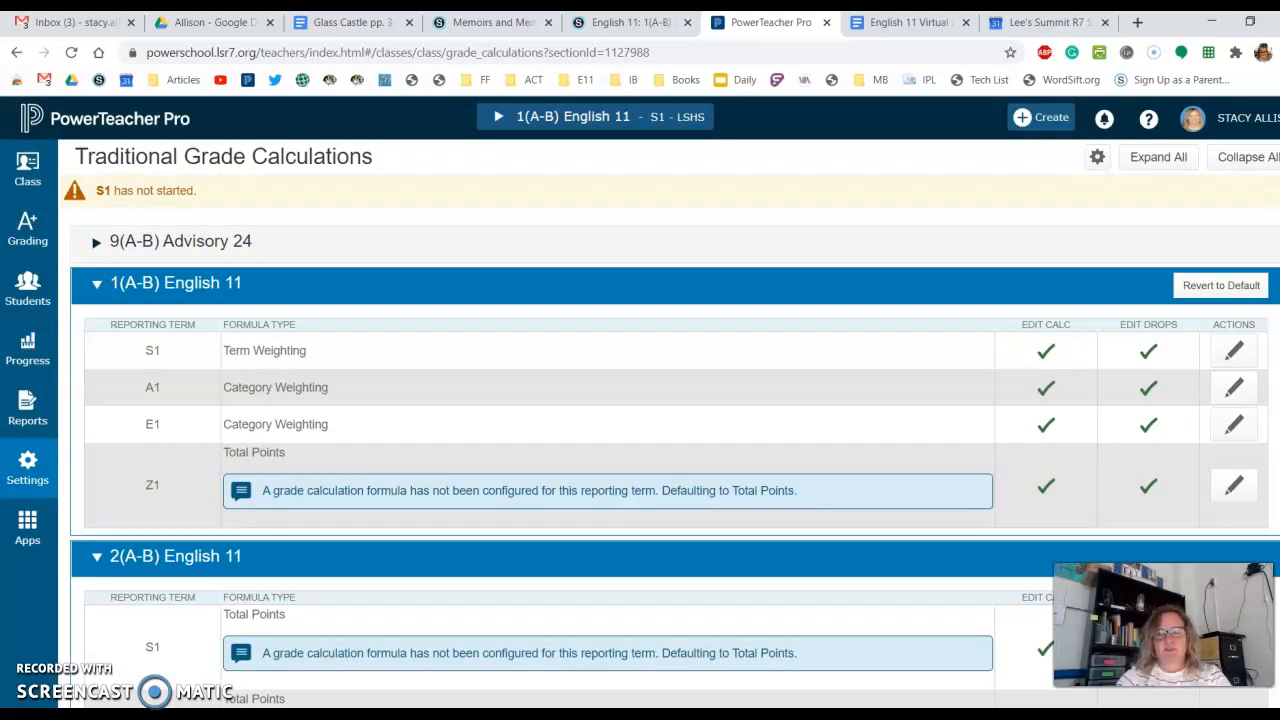
- Start copying traditional grade calculations to another class, with Semester 1 and 1(A-B) English 11 as the source
{"action": "scroll", "coordinate": [670, 440], "scroll_direction": "down", "scroll_amount": 2}
{"action": "scroll", "coordinate": [670, 440], "scroll_direction": "up", "scroll_amount": 2}
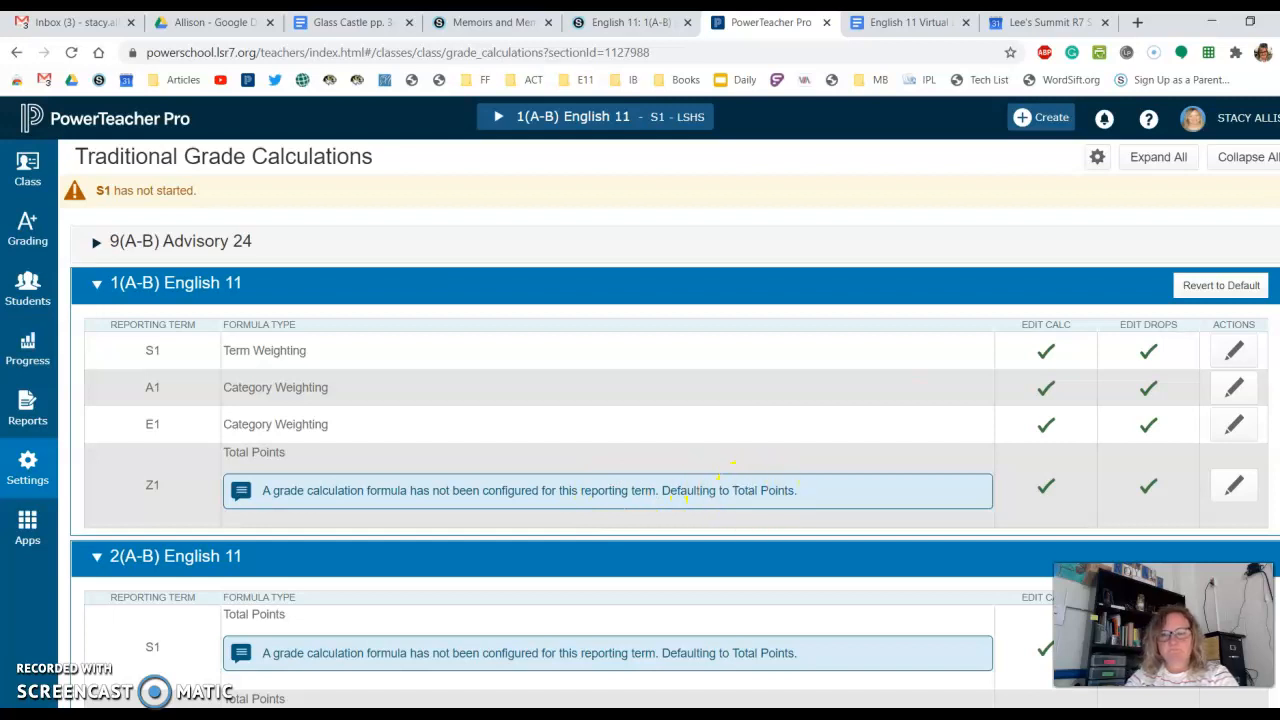
{"action": "scroll", "coordinate": [700, 485], "scroll_direction": "down", "scroll_amount": 2}
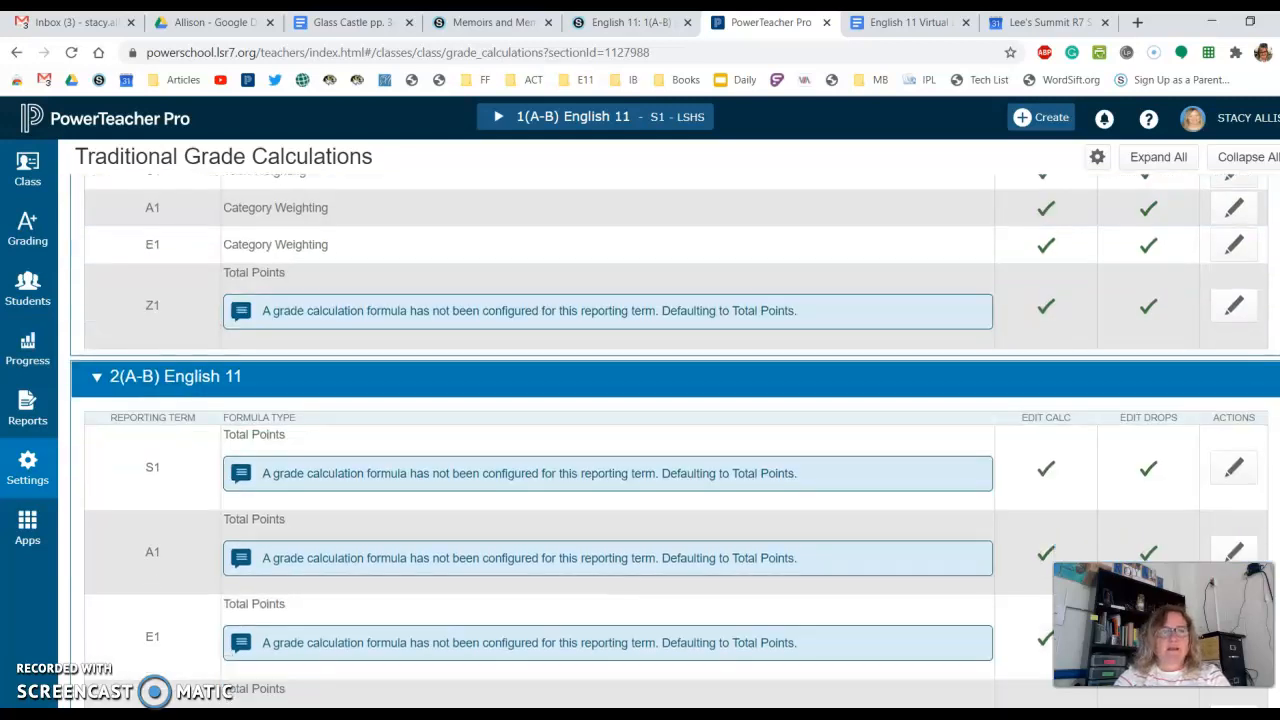
{"action": "scroll", "coordinate": [670, 420], "scroll_direction": "up", "scroll_amount": 2}
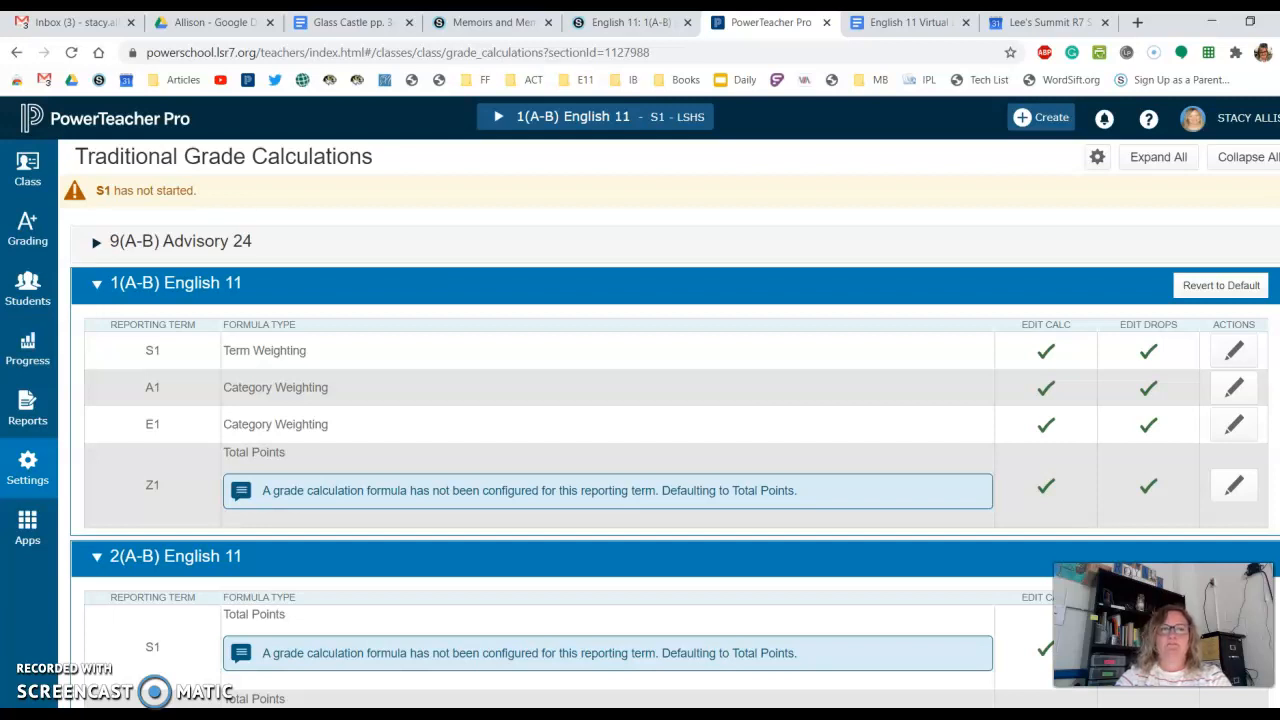
{"action": "left_click", "coordinate": [1098, 159]}
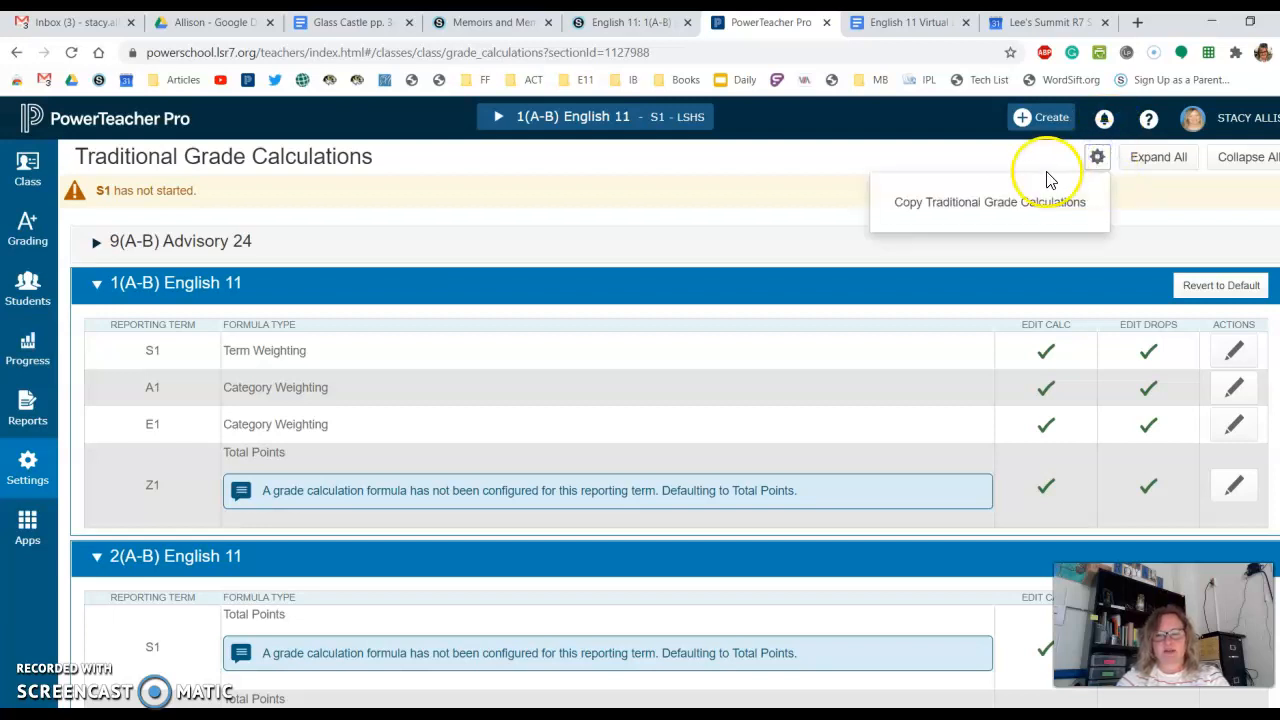
{"action": "left_click", "coordinate": [988, 205]}
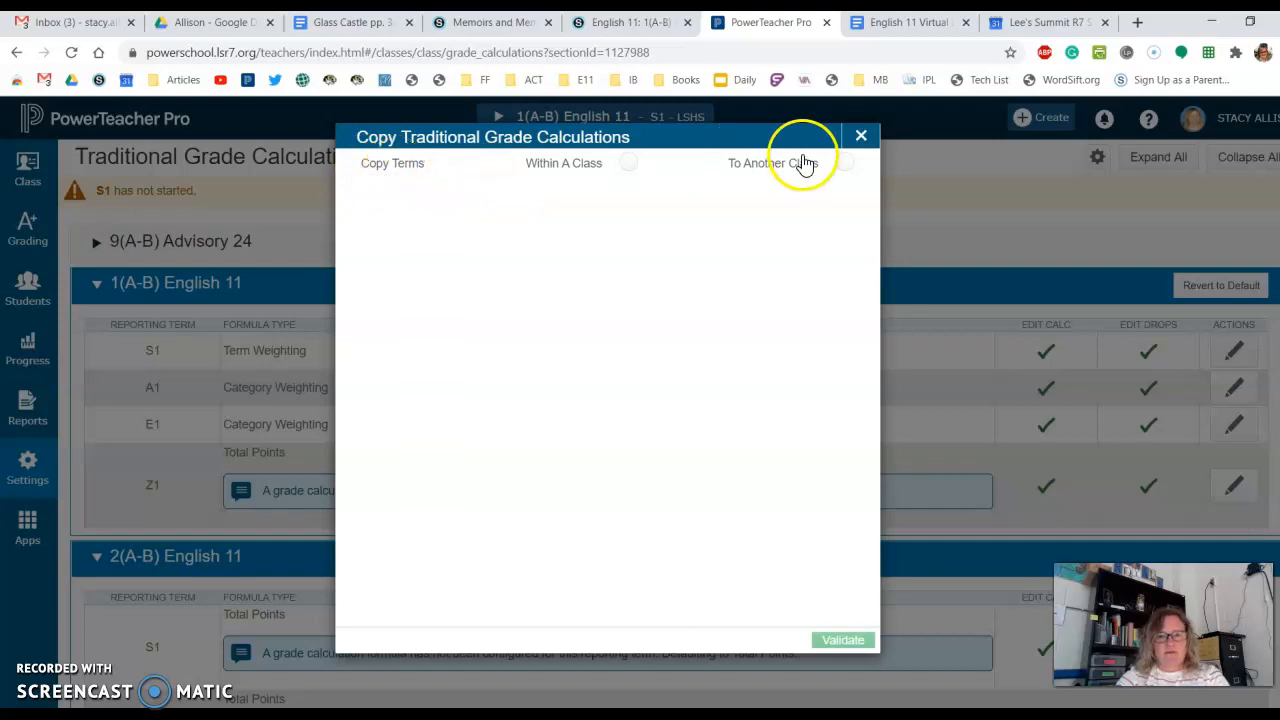
{"action": "left_click", "coordinate": [843, 164]}
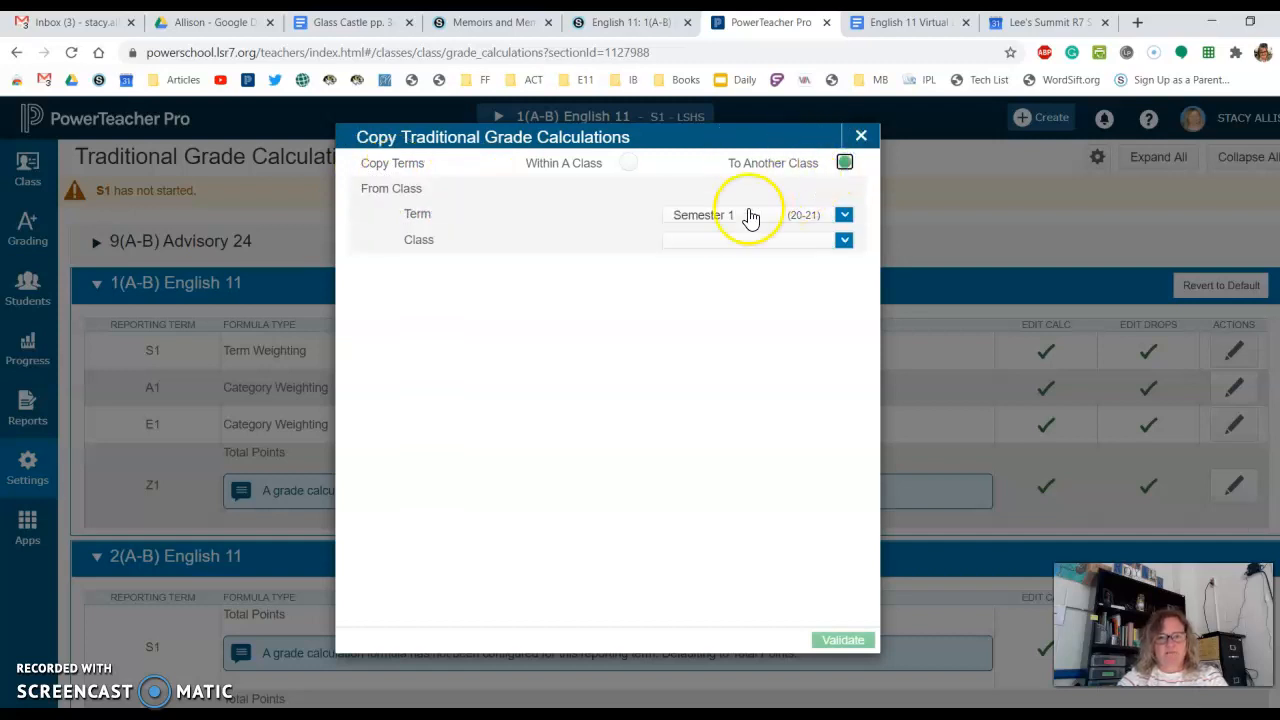
{"action": "left_click", "coordinate": [711, 242]}
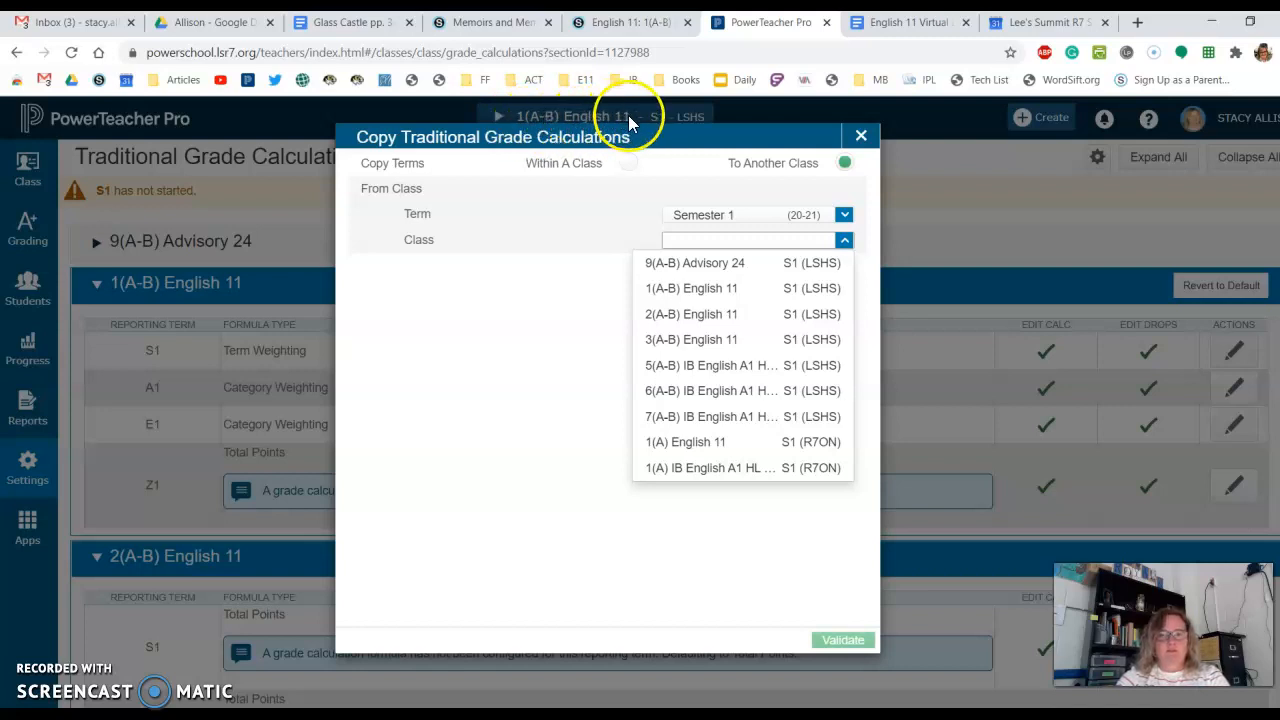
{"action": "left_click", "coordinate": [688, 290]}
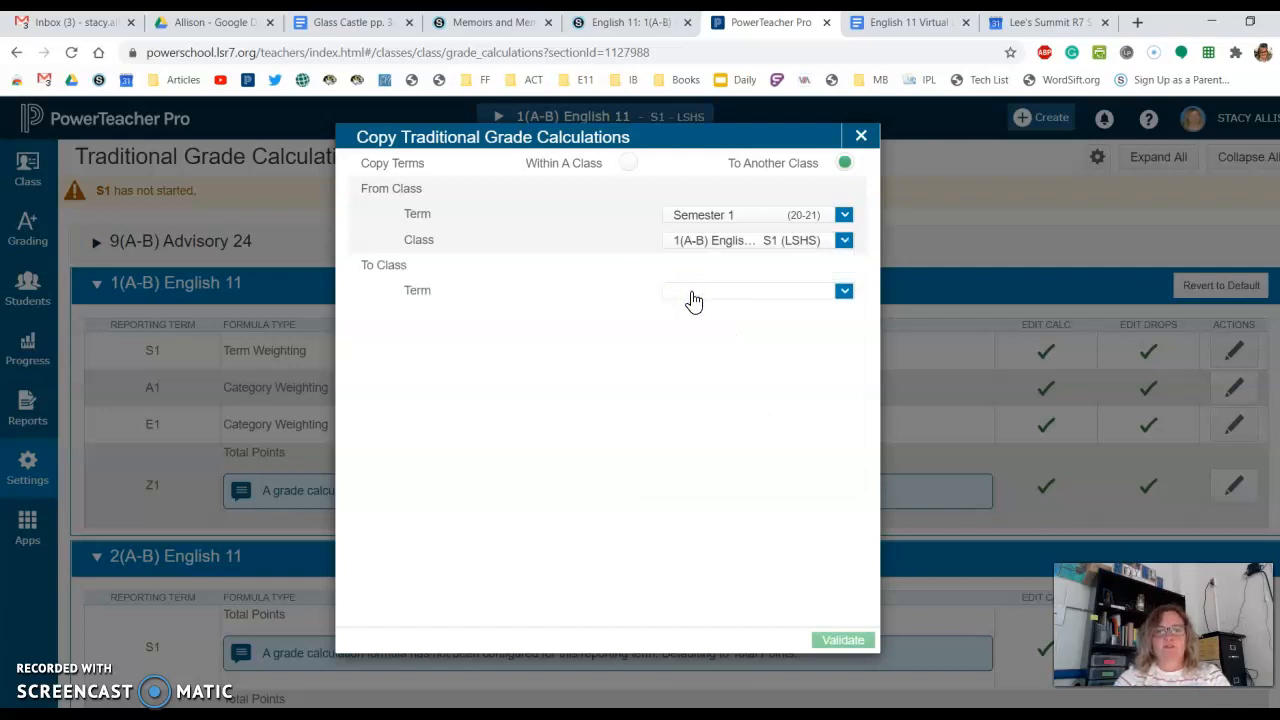
- Set the destination term to Semester 1 and select all classes except 9(A-B) Advisory 24
{"action": "left_click", "coordinate": [690, 292]}
{"action": "left_click", "coordinate": [713, 342]}
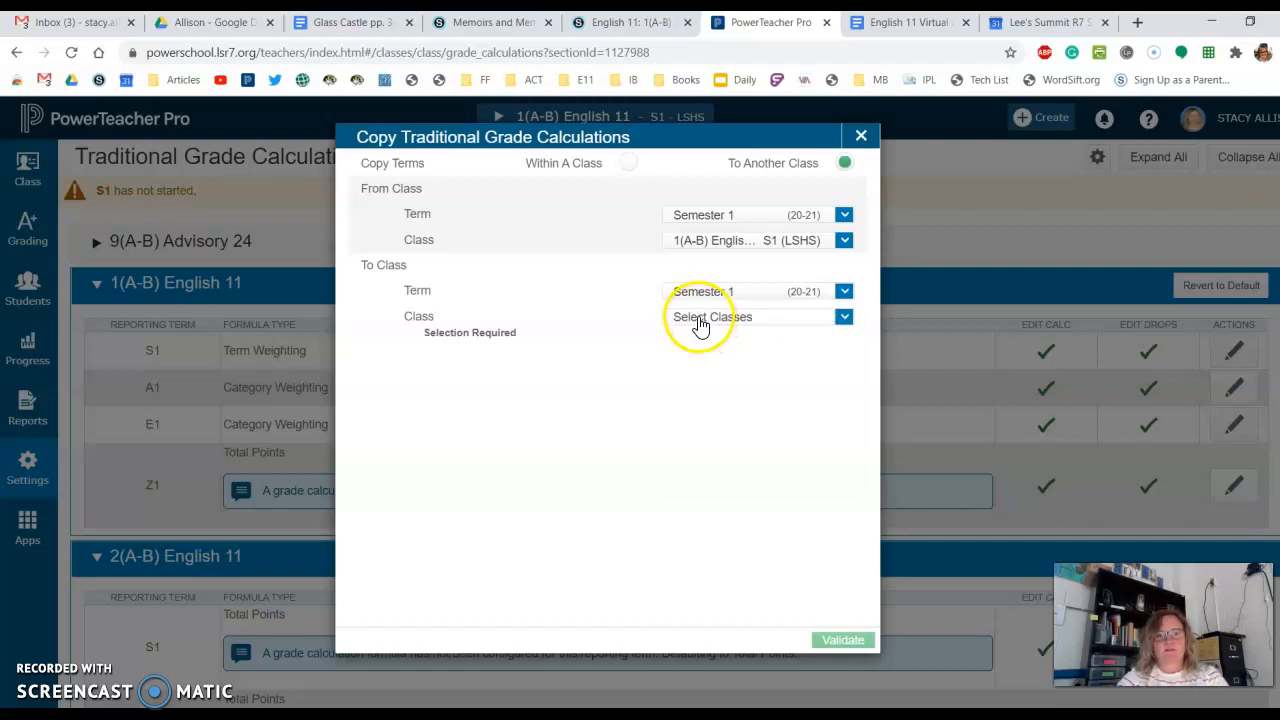
{"action": "left_click", "coordinate": [702, 328]}
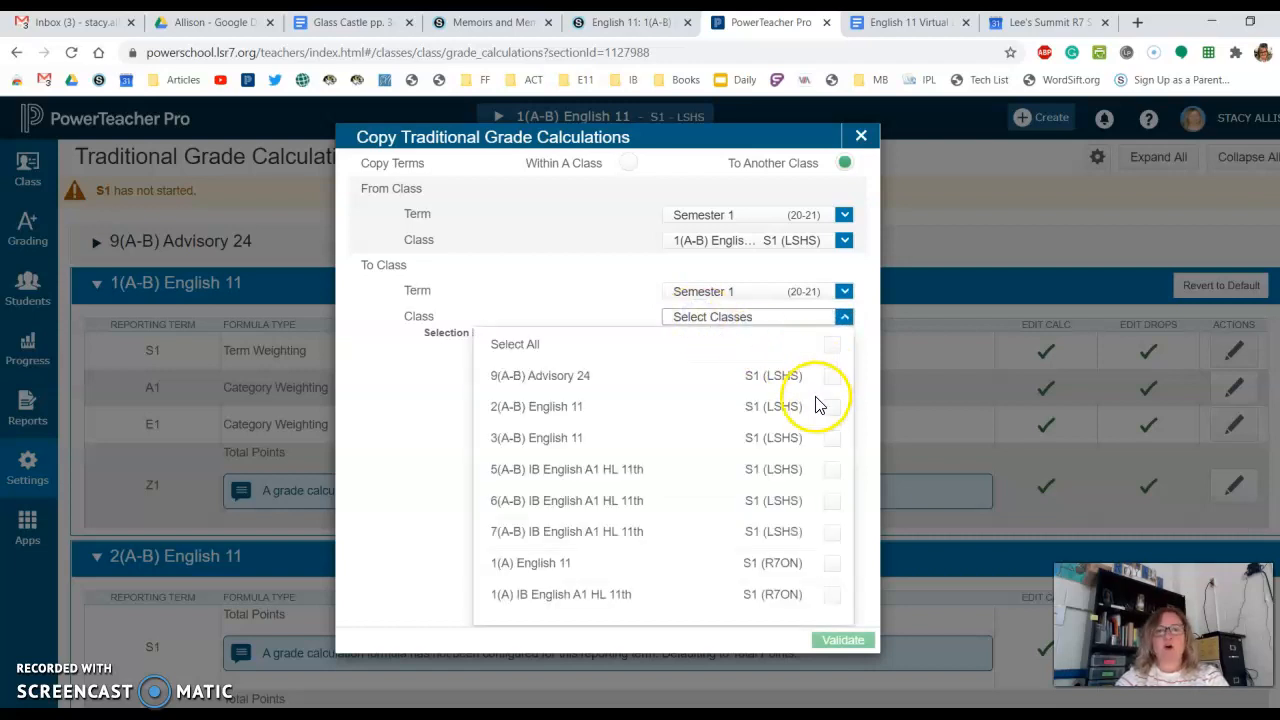
{"action": "left_click", "coordinate": [831, 407]}
{"action": "left_click", "coordinate": [836, 342]}
{"action": "left_click", "coordinate": [832, 376]}
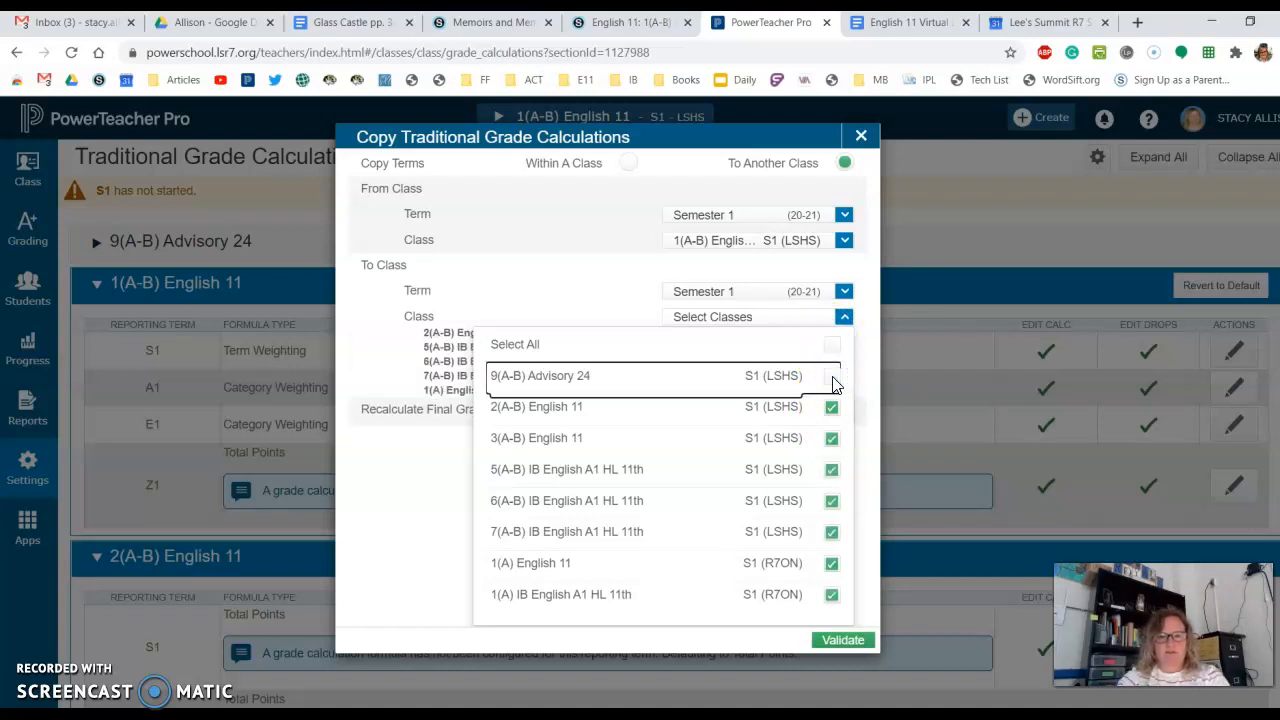
- Validate the copy, review its summary, copy the grade calculations, and check the formulas in the destination classes
{"action": "left_click", "coordinate": [840, 640]}
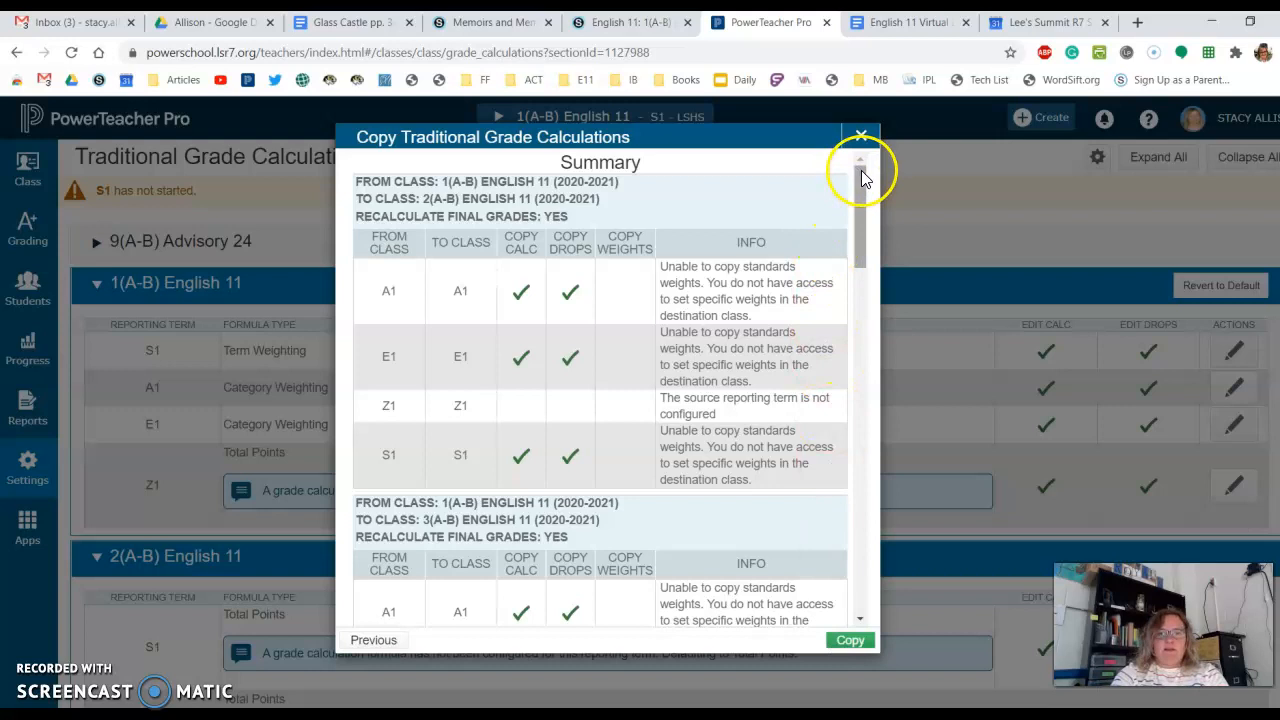
{"action": "left_click_drag", "start_coordinate": [860, 177], "coordinate": [858, 358]}
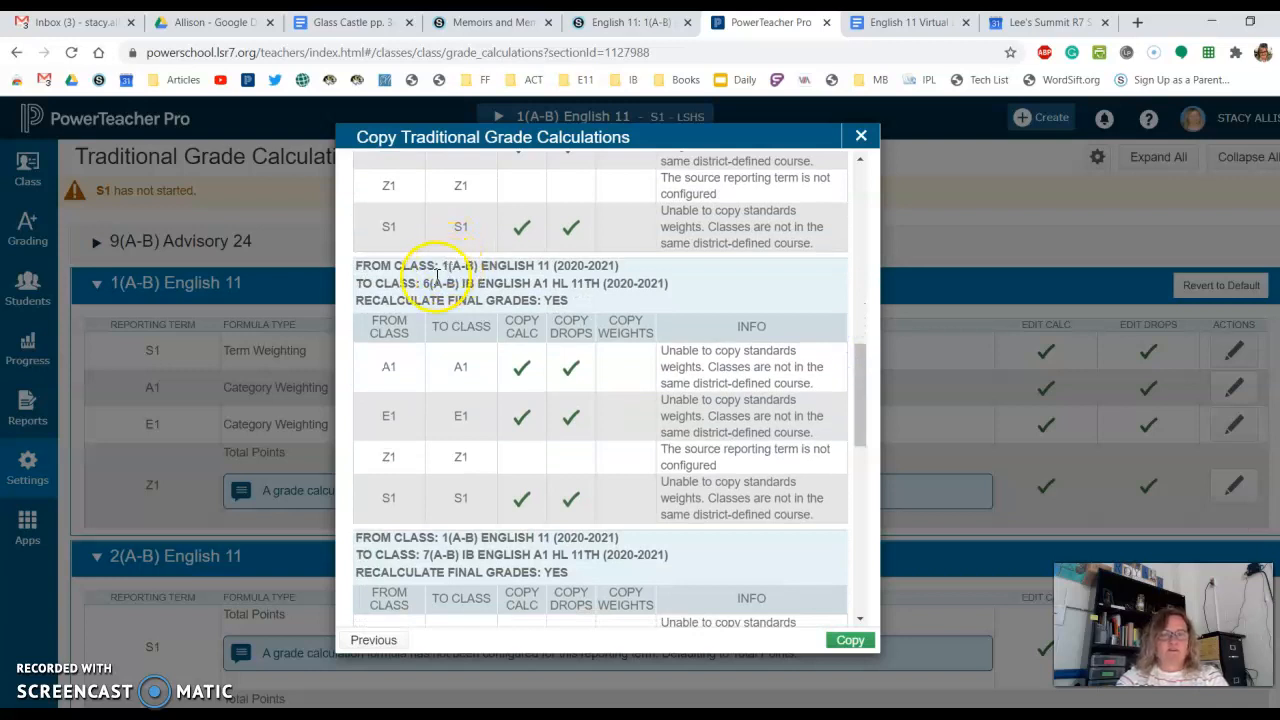
{"action": "left_click_drag", "start_coordinate": [860, 349], "coordinate": [860, 543]}
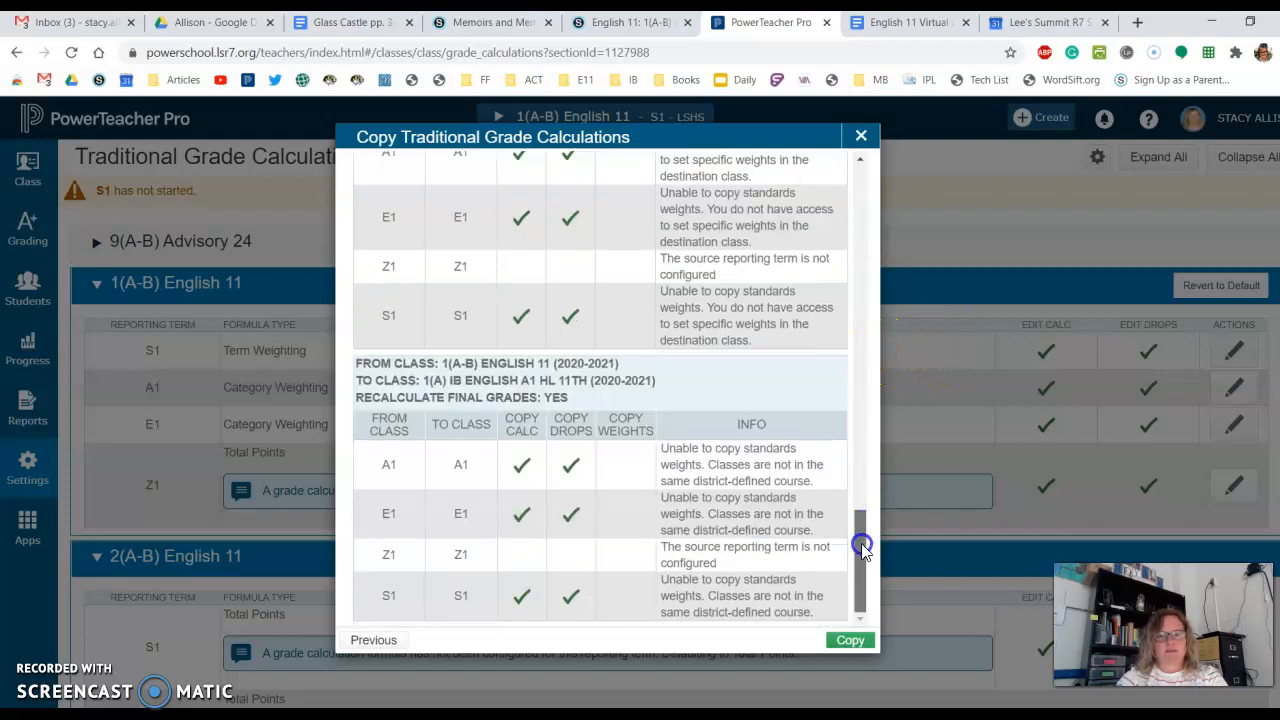
{"action": "left_click", "coordinate": [848, 642]}
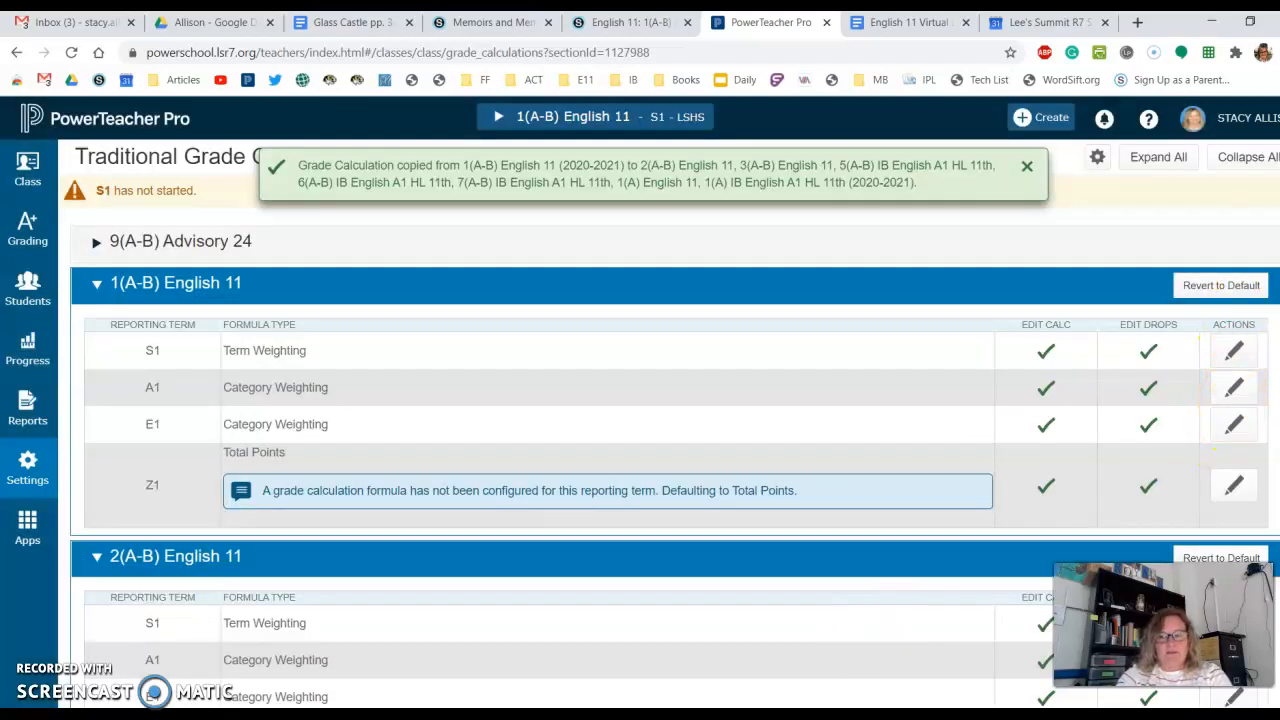
{"action": "scroll", "coordinate": [640, 430], "scroll_direction": "down", "scroll_amount": 15}
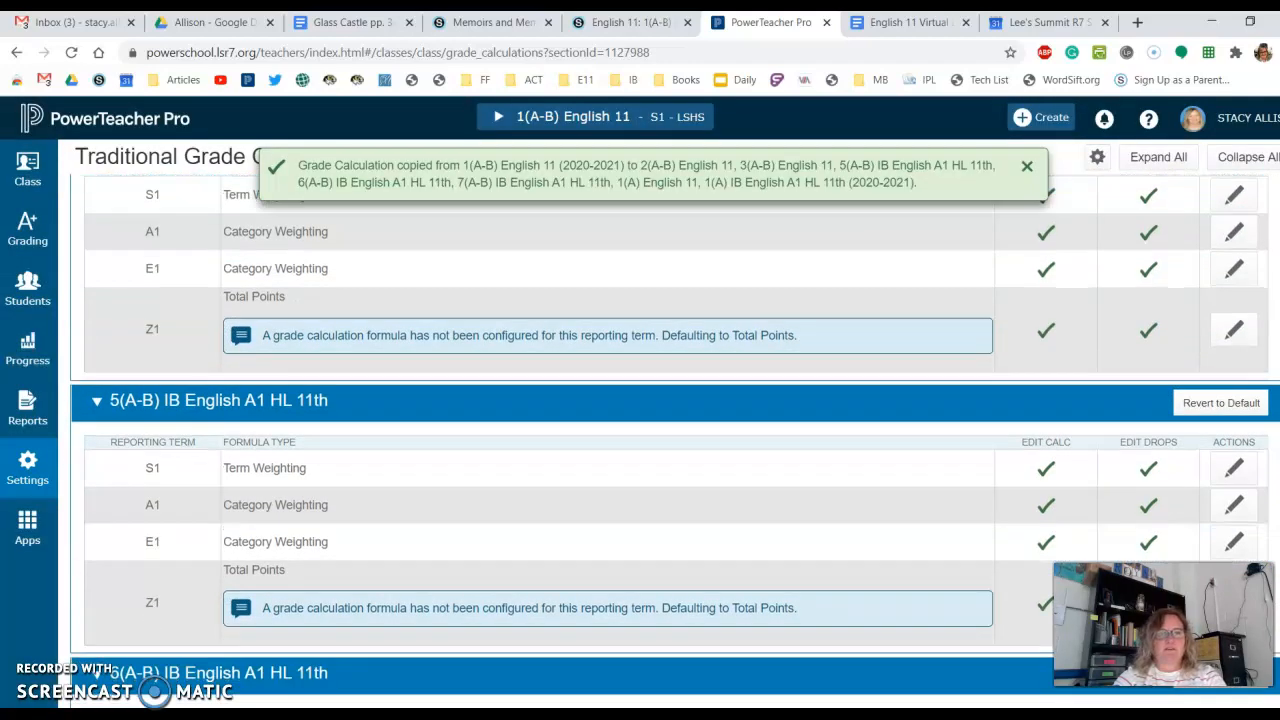
{"action": "scroll", "coordinate": [640, 430], "scroll_direction": "down", "scroll_amount": 3}
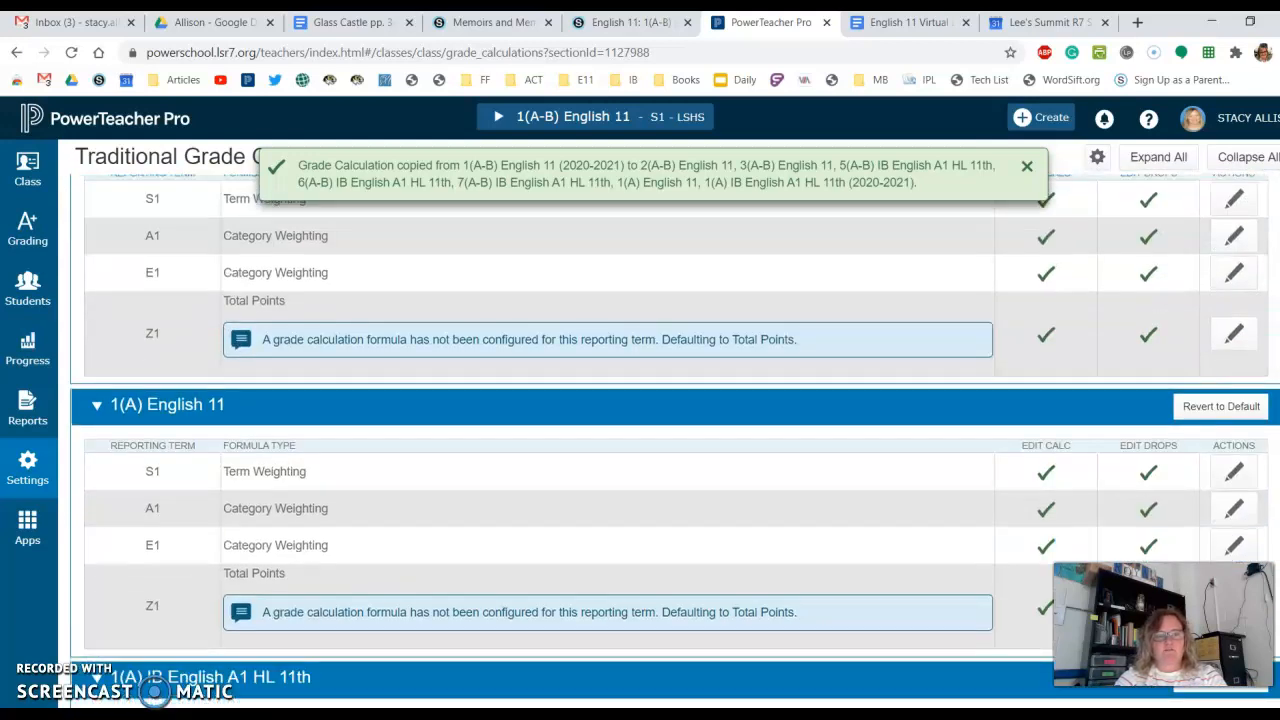
{"action": "scroll", "coordinate": [640, 430], "scroll_direction": "down", "scroll_amount": 3}
{"action": "scroll", "coordinate": [640, 430], "scroll_direction": "up", "scroll_amount": 20}
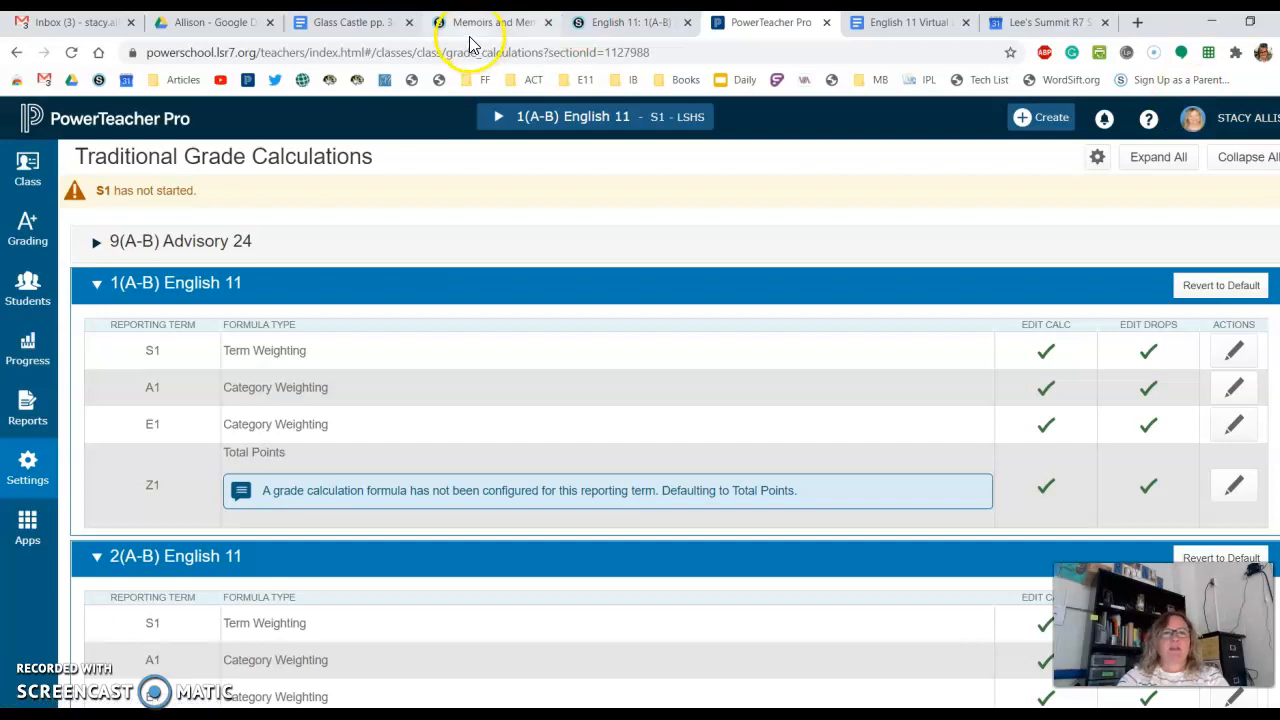
- Switch to the English 11: 1(A-B) course in Schoology and open the category mapping in the PowerSchool app's configuration
{"action": "left_click", "coordinate": [603, 25]}
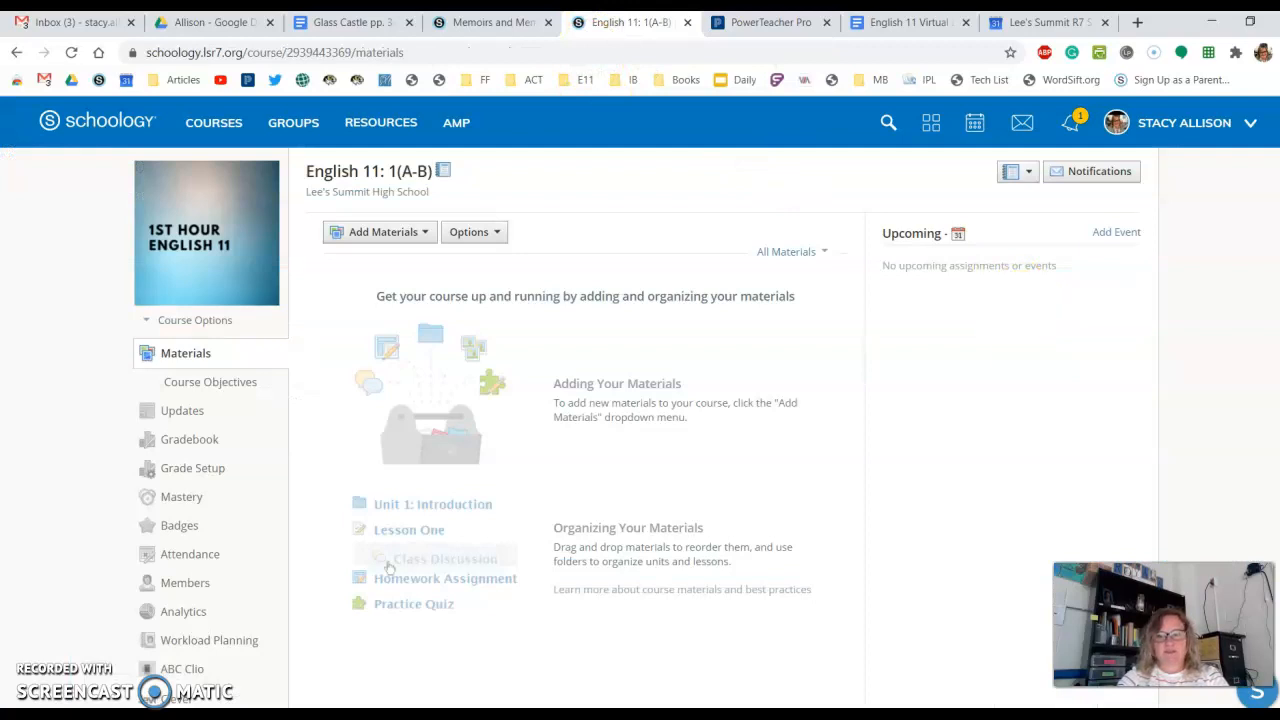
{"action": "scroll", "coordinate": [640, 400], "scroll_direction": "down", "scroll_amount": 3}
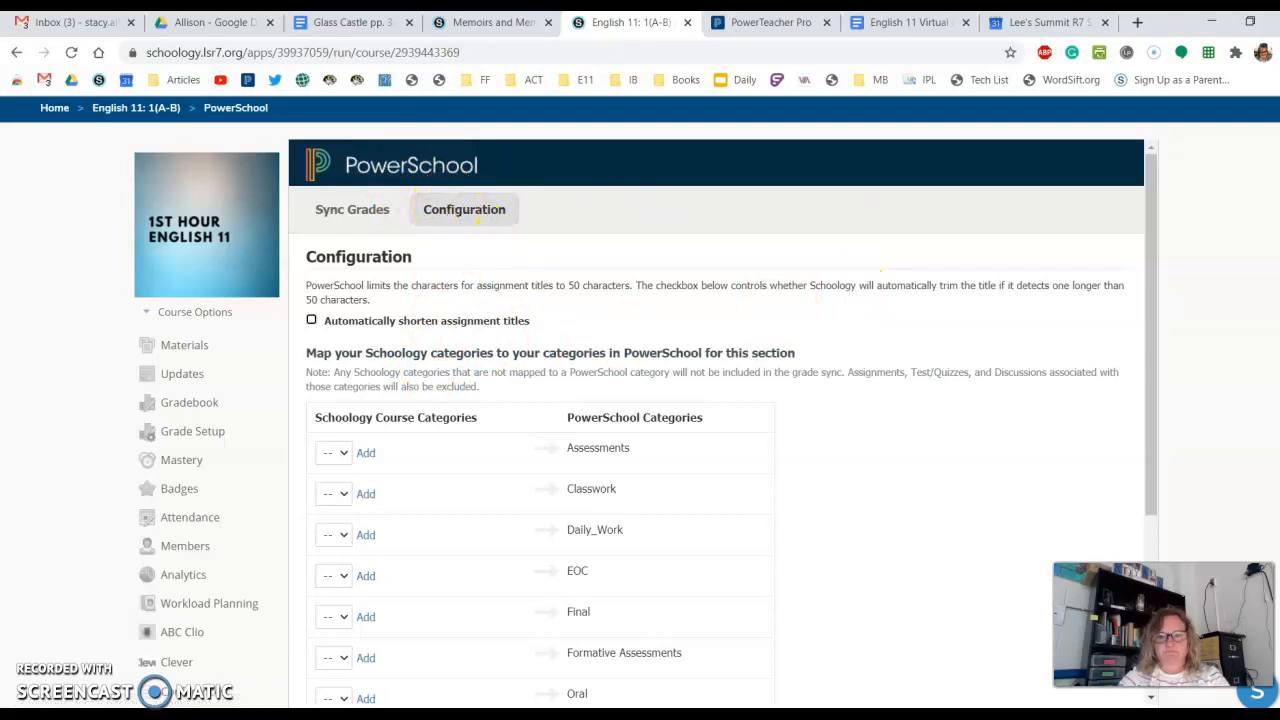
{"action": "scroll", "coordinate": [640, 400], "scroll_direction": "down", "scroll_amount": 3}
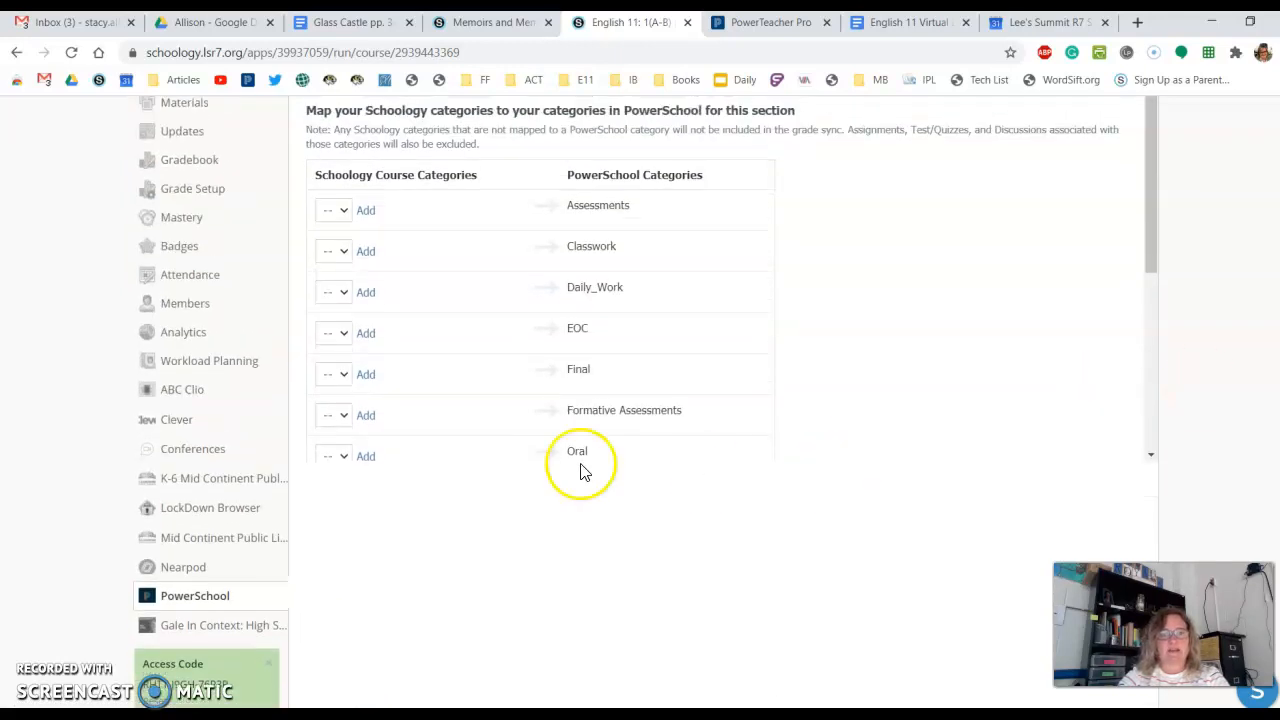
- Add an extra Schoology category row for both Formative Assessments and Summative Assessments, and save the category mapping
{"action": "left_click", "coordinate": [366, 414]}
{"action": "left_click", "coordinate": [331, 415]}
{"action": "left_click_drag", "start_coordinate": [1156, 192], "coordinate": [1160, 347]}
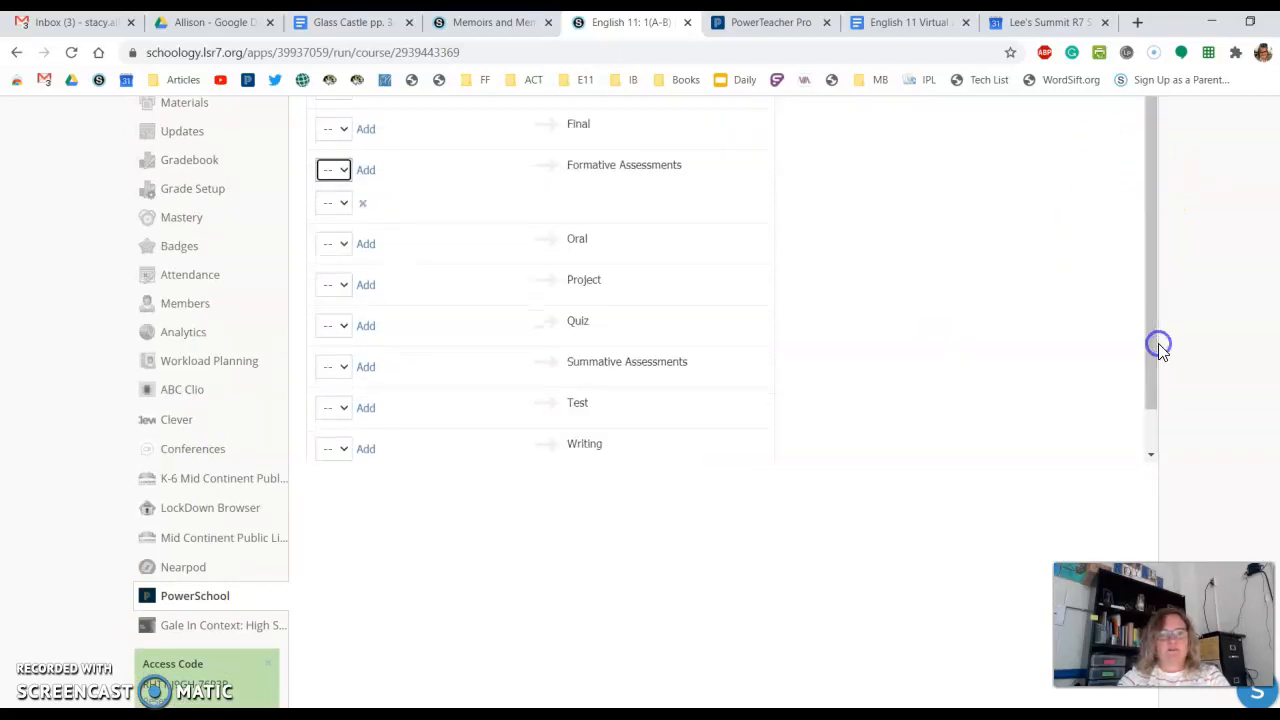
{"action": "left_click", "coordinate": [366, 367]}
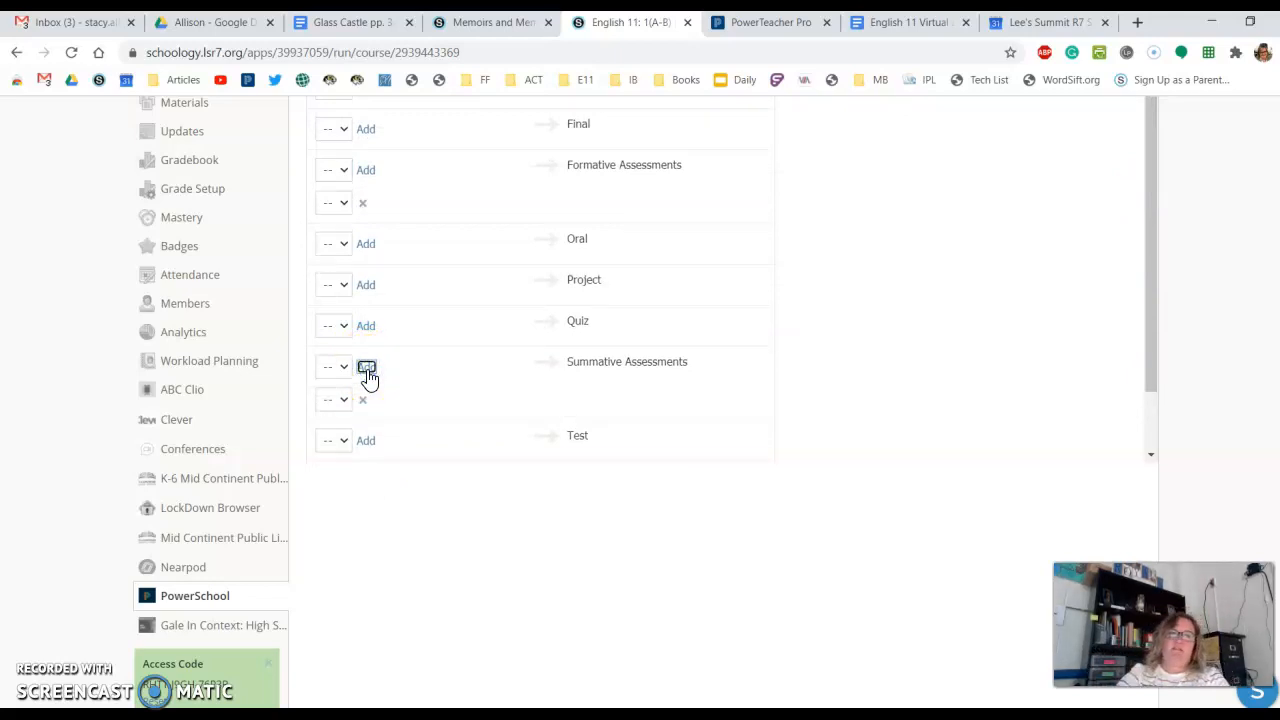
{"action": "left_click", "coordinate": [344, 367]}
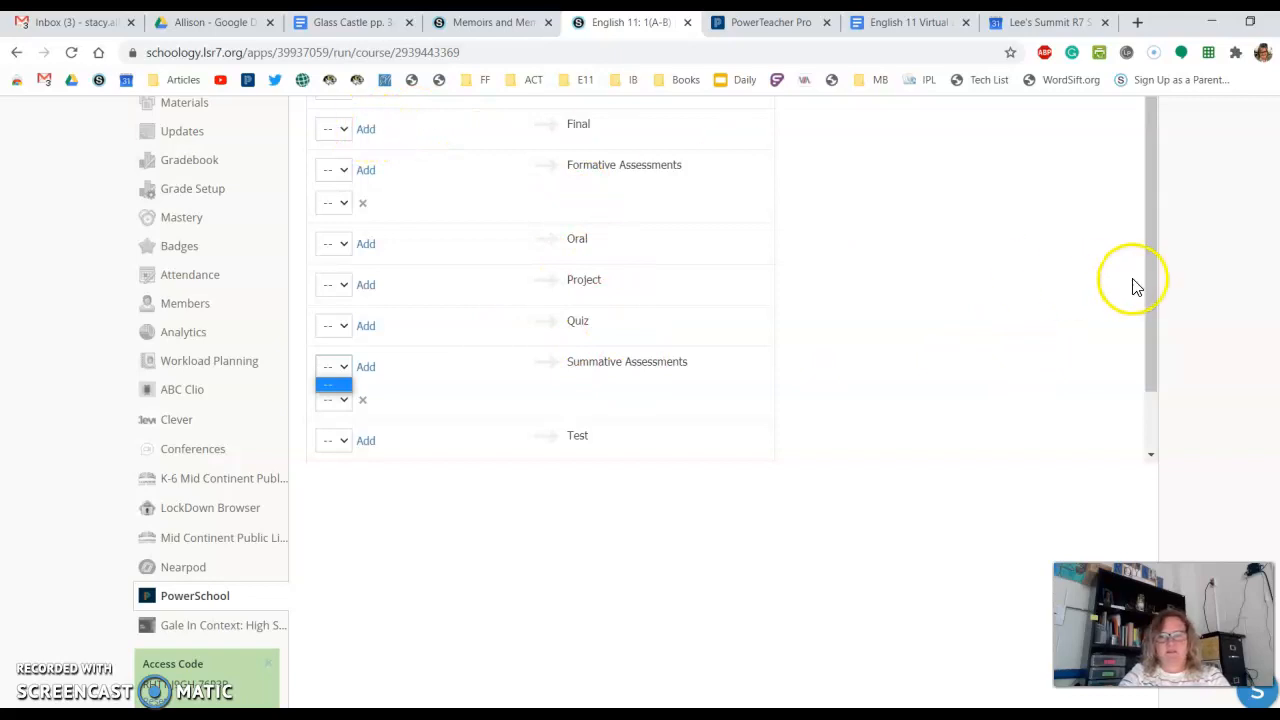
{"action": "left_click_drag", "start_coordinate": [1151, 280], "coordinate": [1155, 390]}
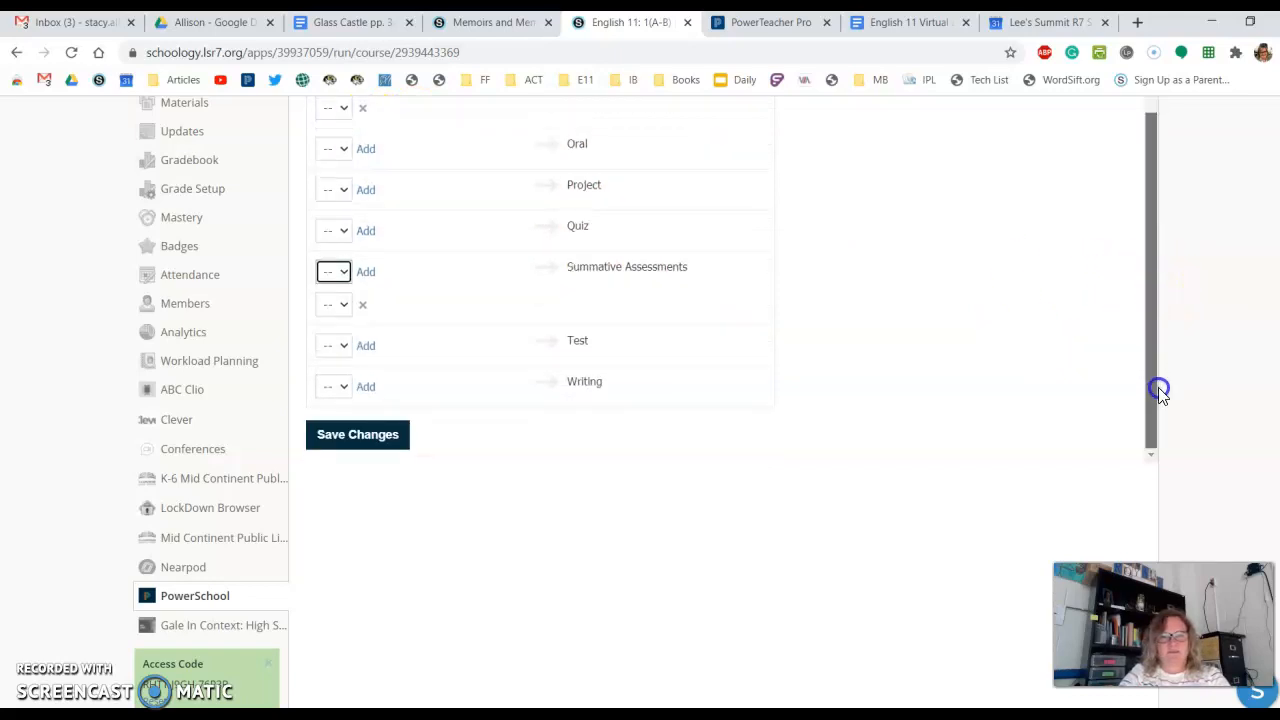
{"action": "left_click", "coordinate": [380, 441]}
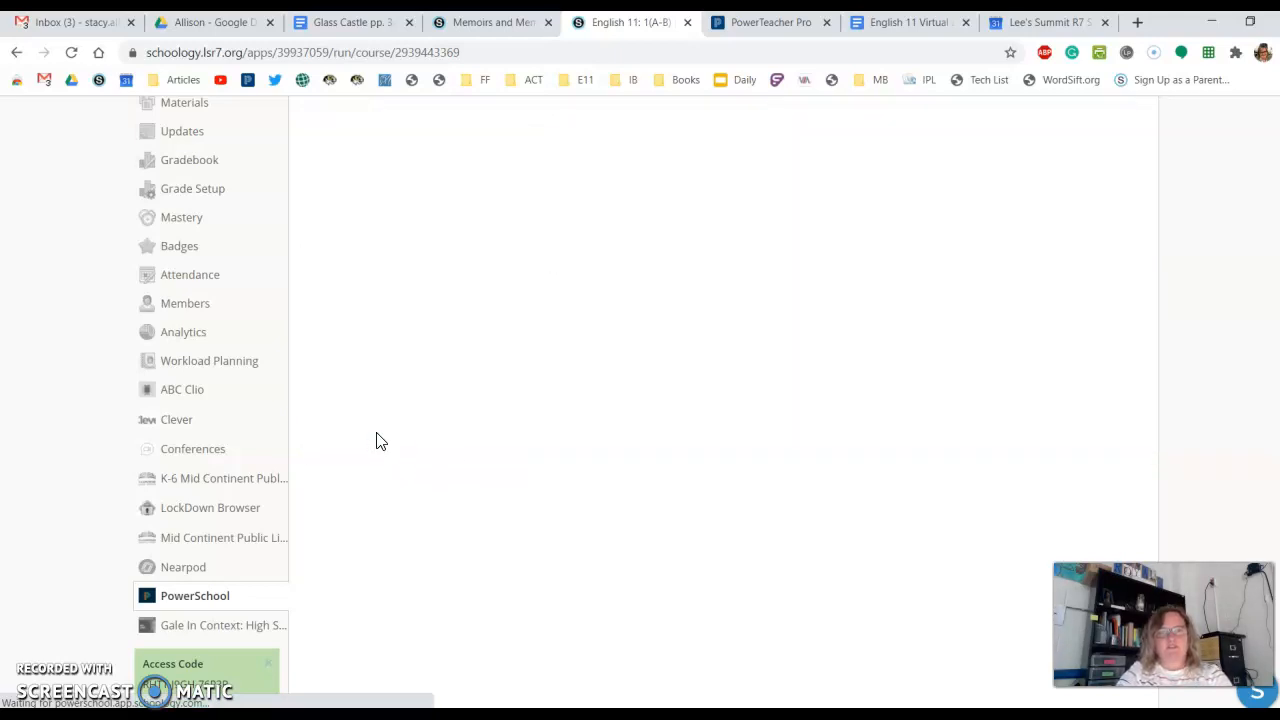
- Enable automatic shortening of assignment titles in the PowerSchool configuration and save the changes
{"action": "left_click_drag", "start_coordinate": [1278, 288], "coordinate": [1259, 142]}
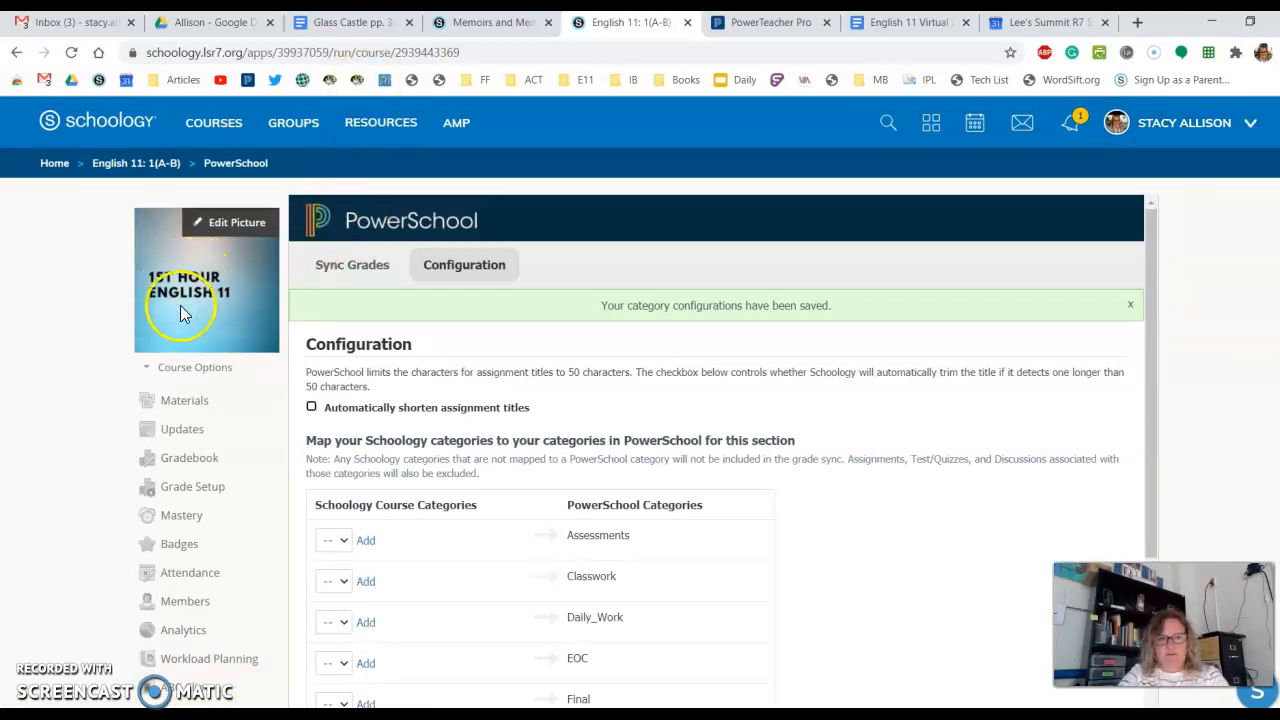
{"action": "left_click", "coordinate": [311, 408]}
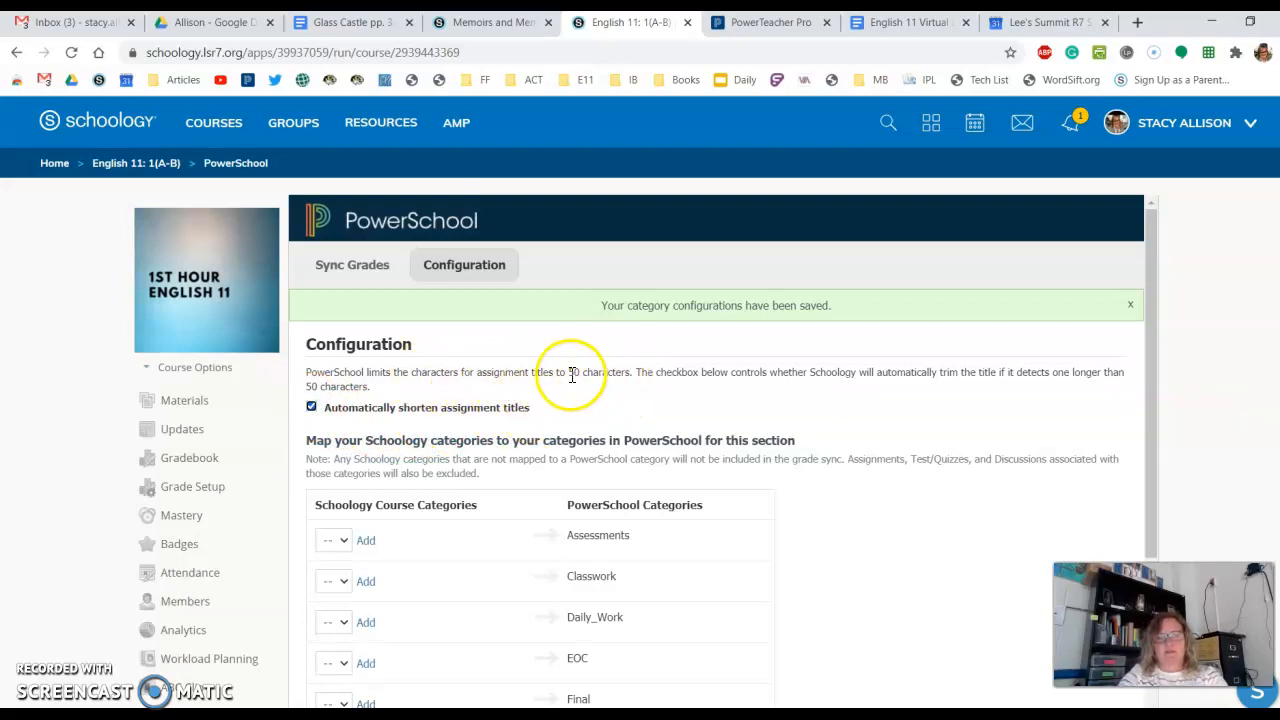
{"action": "scroll", "coordinate": [640, 400], "scroll_direction": "down", "scroll_amount": 1}
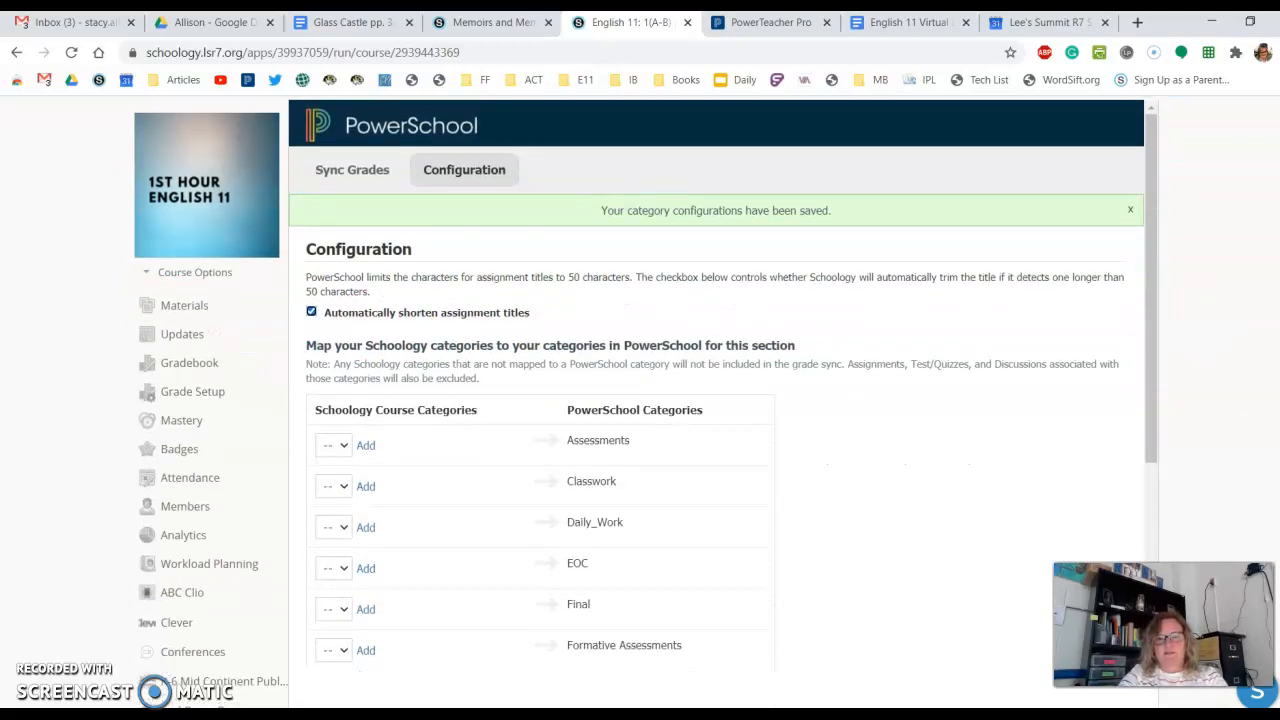
{"action": "scroll", "coordinate": [646, 402], "scroll_direction": "down", "scroll_amount": 1}
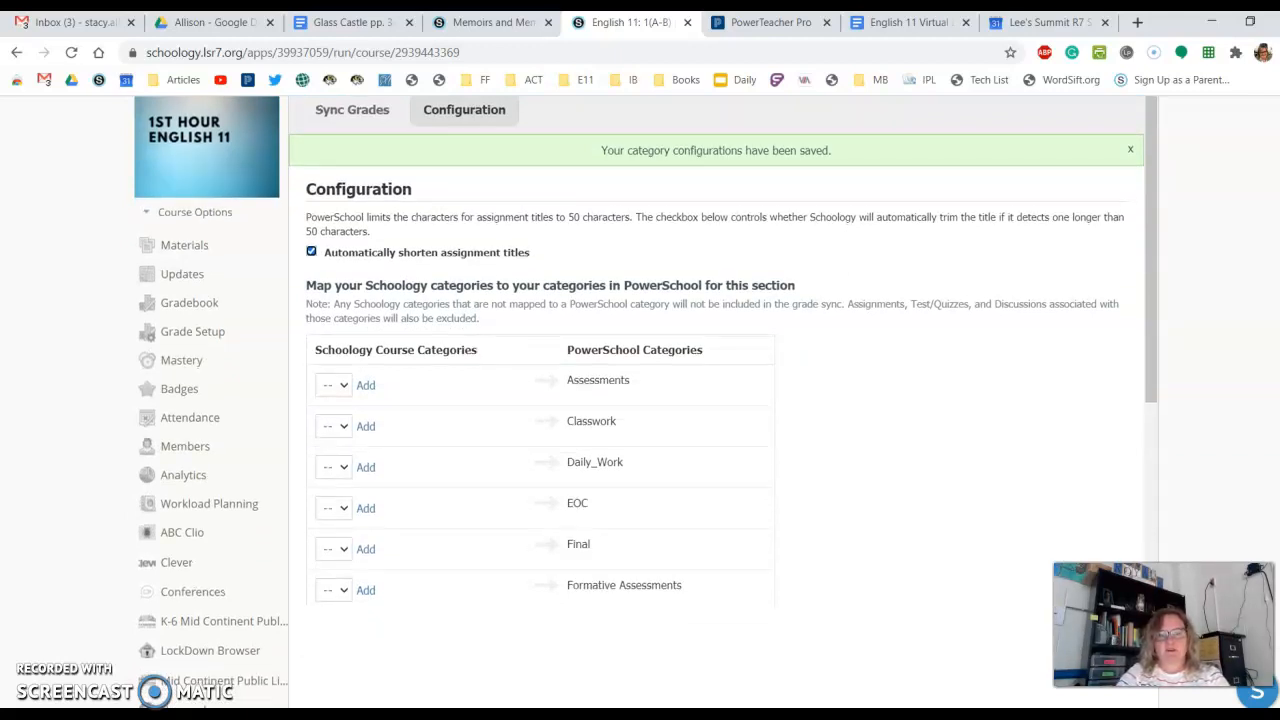
{"action": "scroll", "coordinate": [646, 402], "scroll_direction": "down", "scroll_amount": 3}
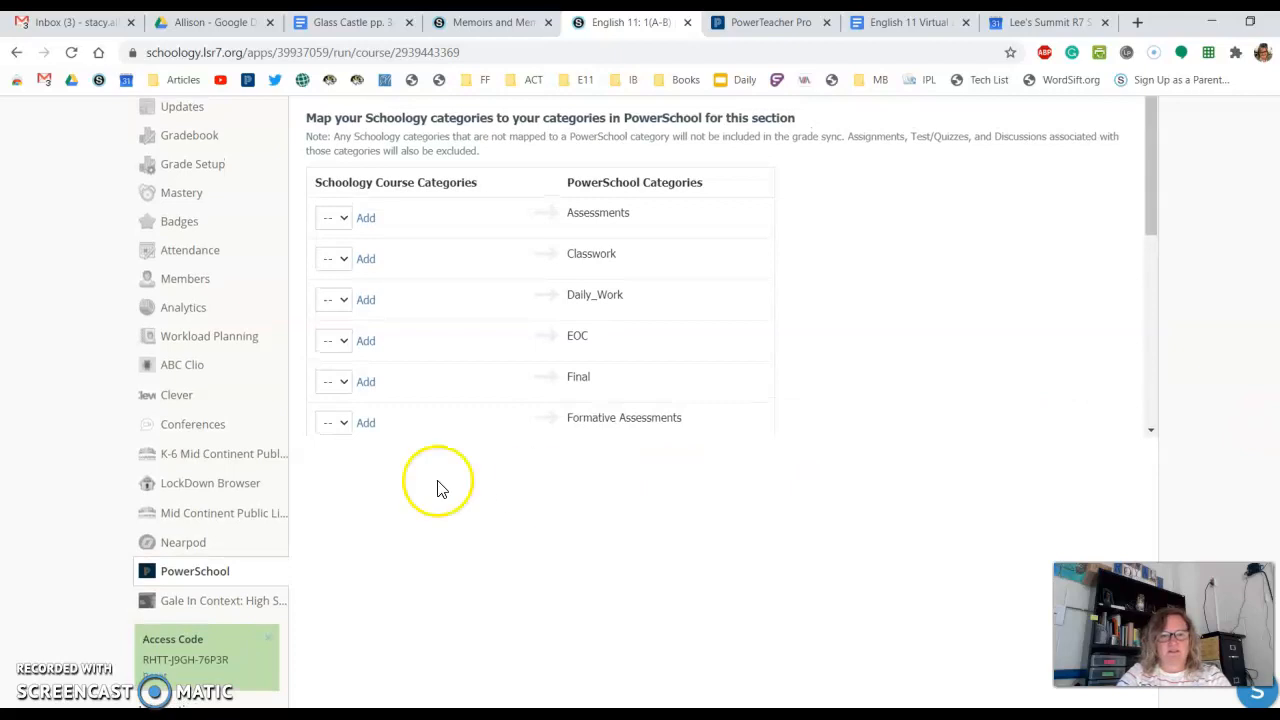
{"action": "left_click_drag", "start_coordinate": [1152, 195], "coordinate": [1166, 437]}
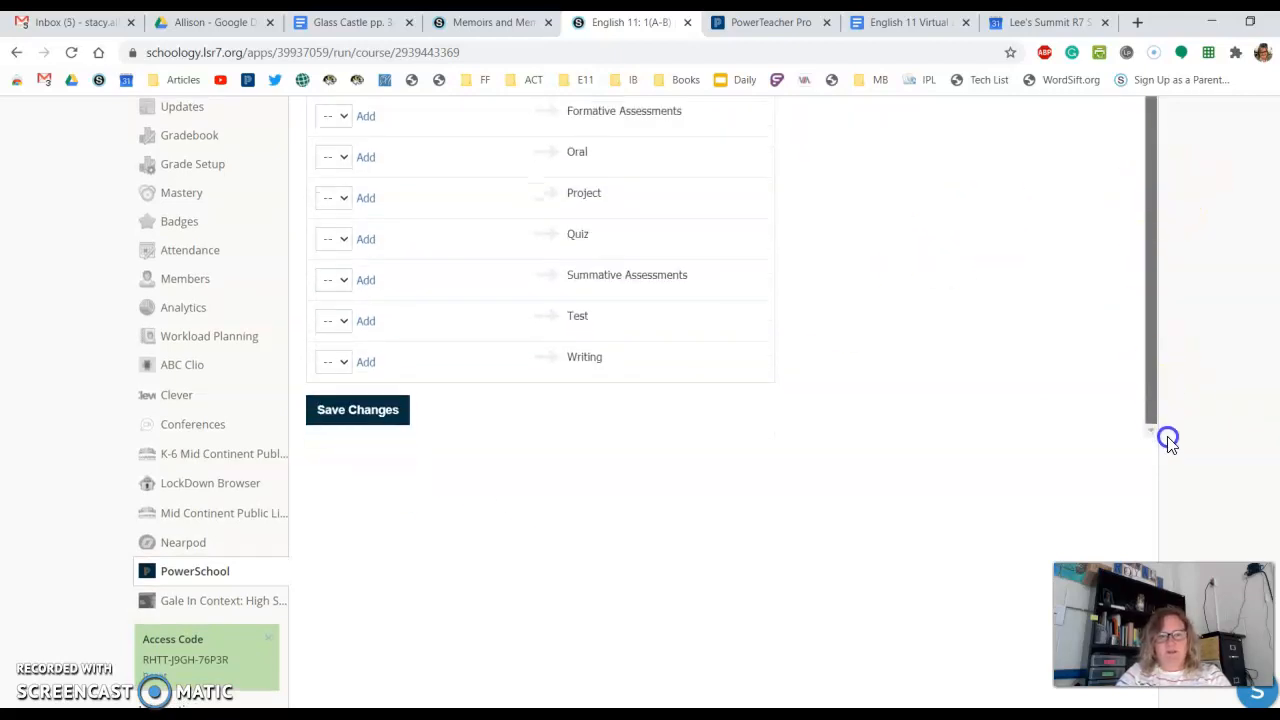
{"action": "left_click", "coordinate": [343, 420]}
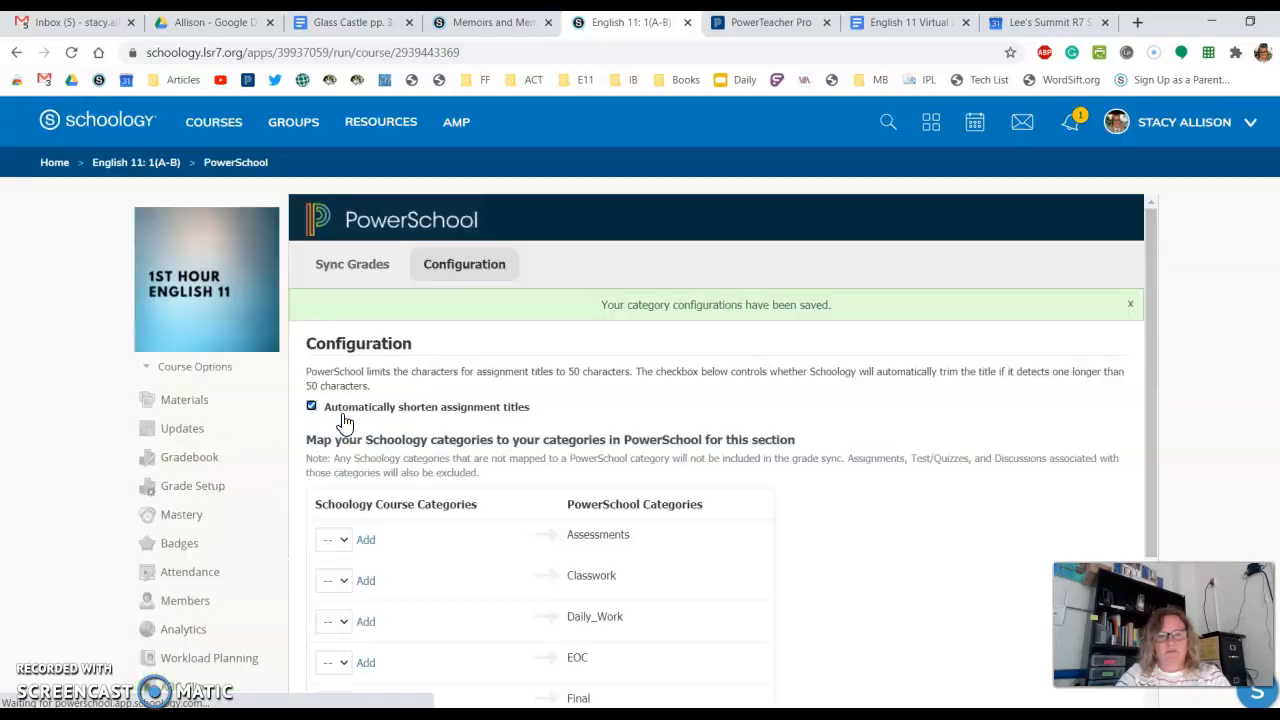
{"action": "left_click", "coordinate": [1193, 330]}
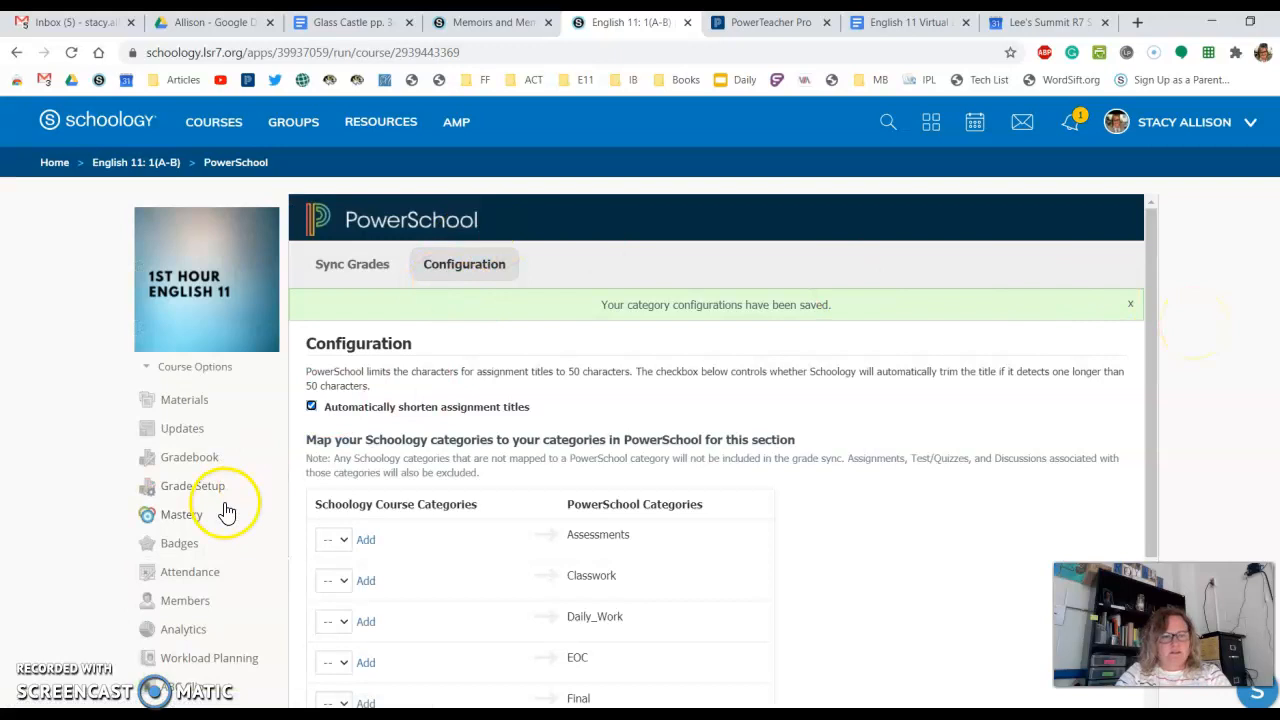
- Add a grading category named Formative Assessment, calculated by Percent, in the course's Grade Setup
{"action": "left_click", "coordinate": [168, 480]}
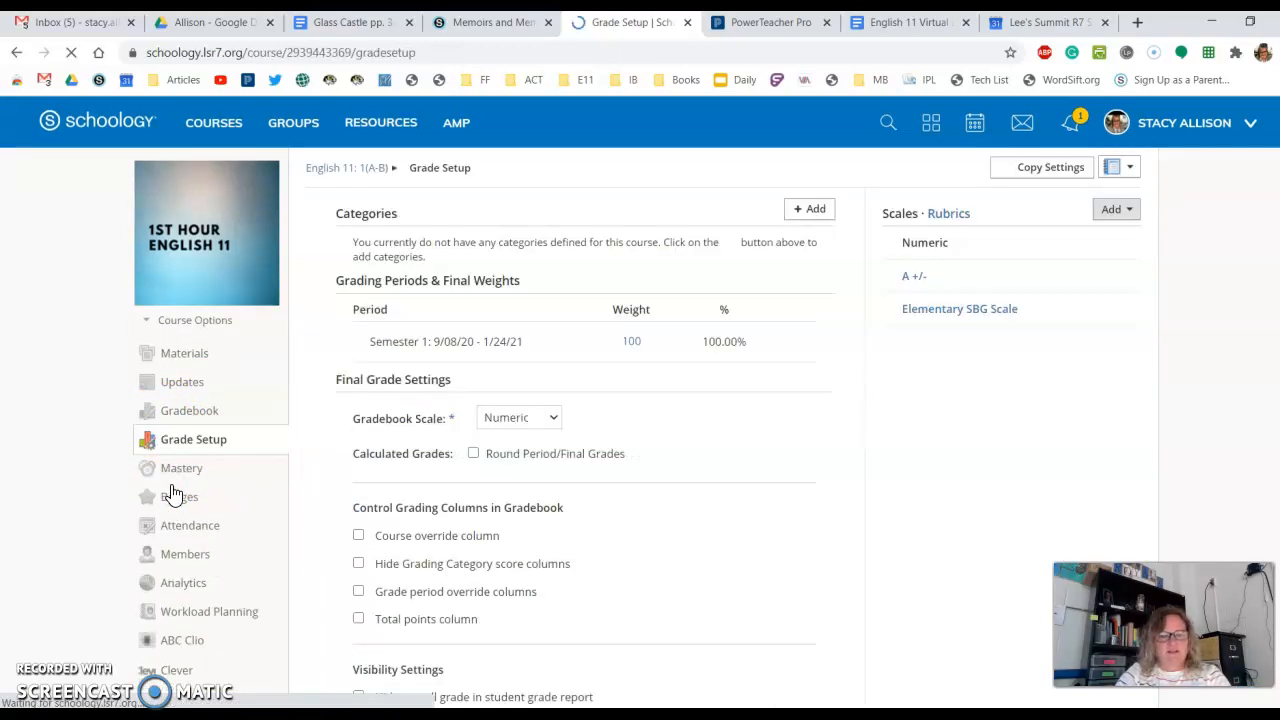
{"action": "left_click", "coordinate": [560, 373]}
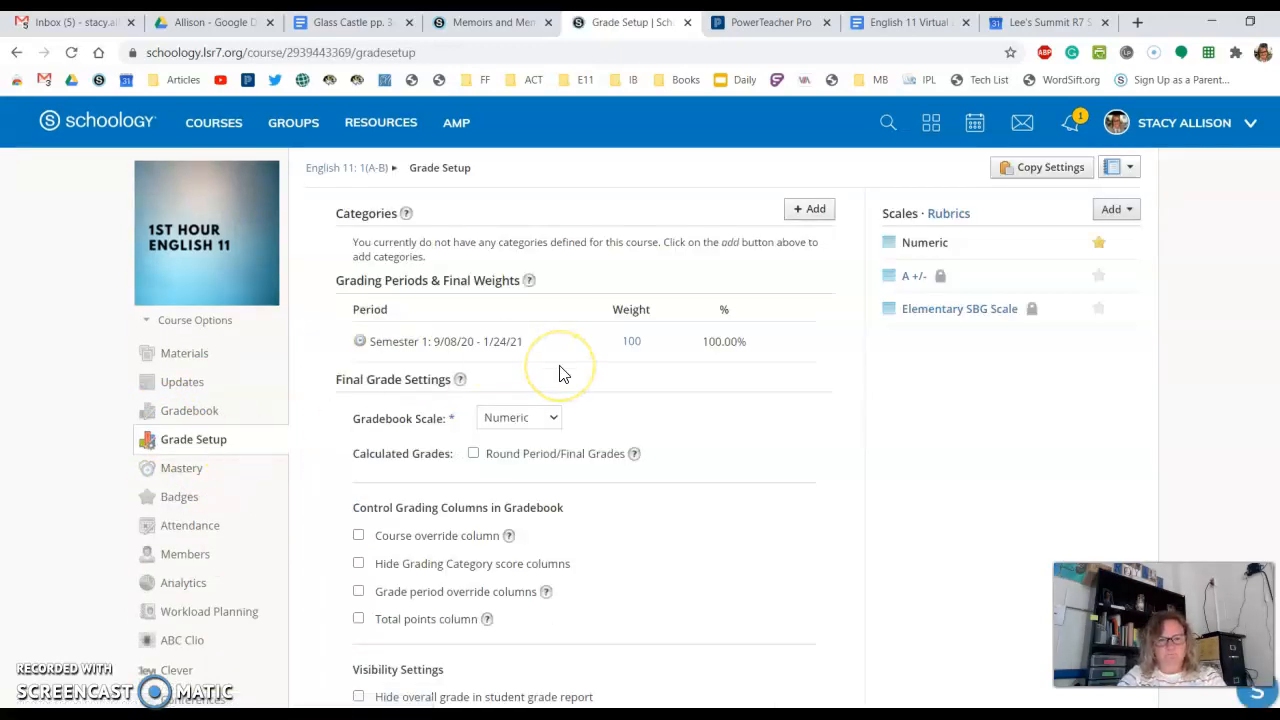
{"action": "left_click", "coordinate": [796, 215]}
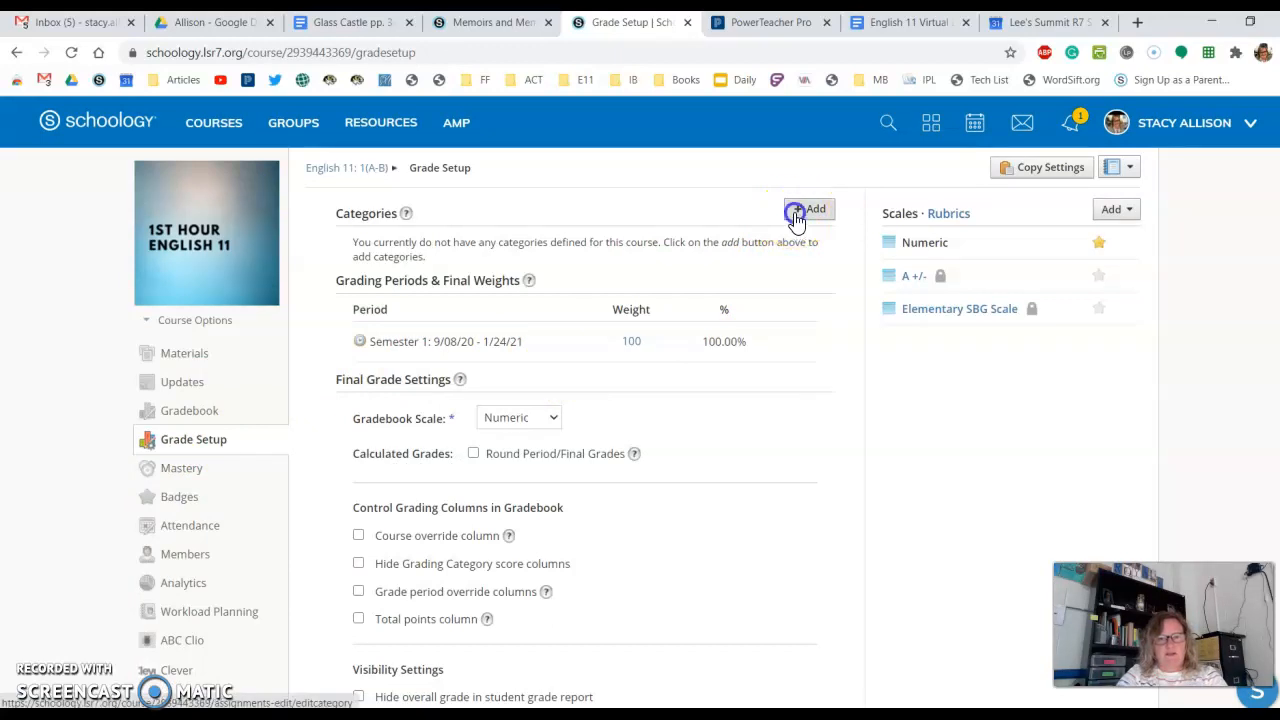
{"action": "left_click", "coordinate": [620, 265]}
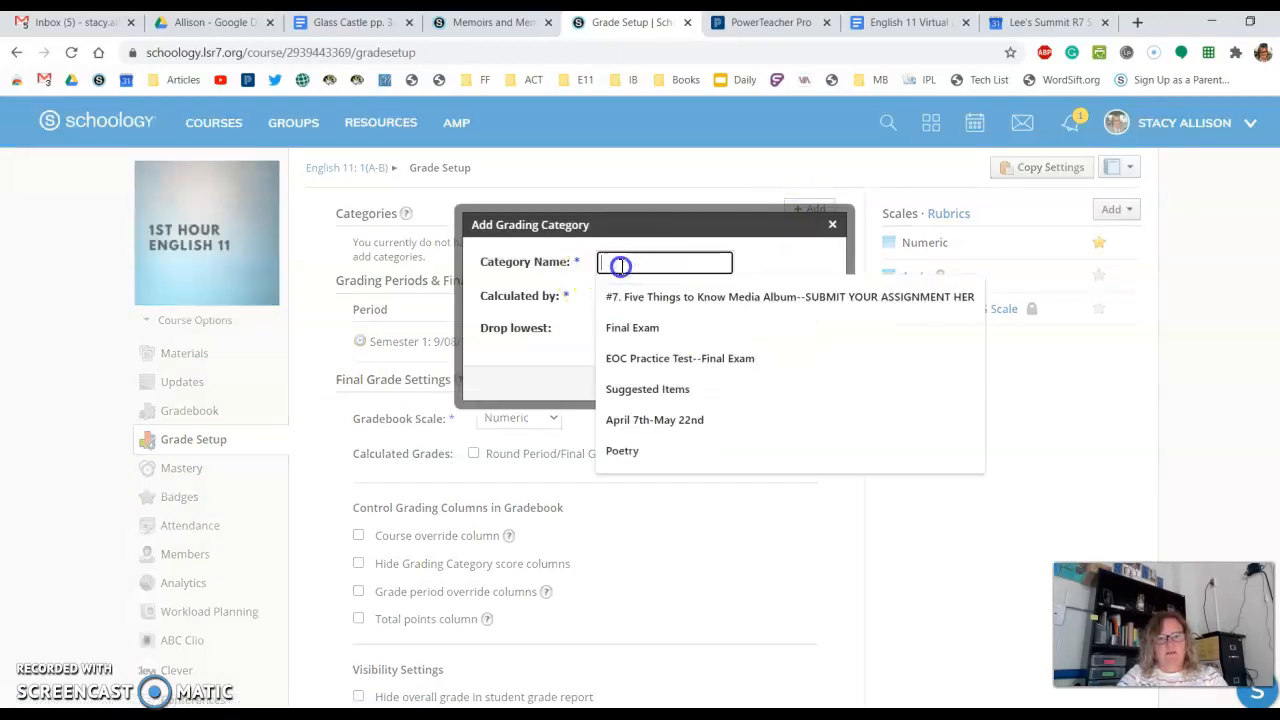
{"action": "type", "text": "Form"}
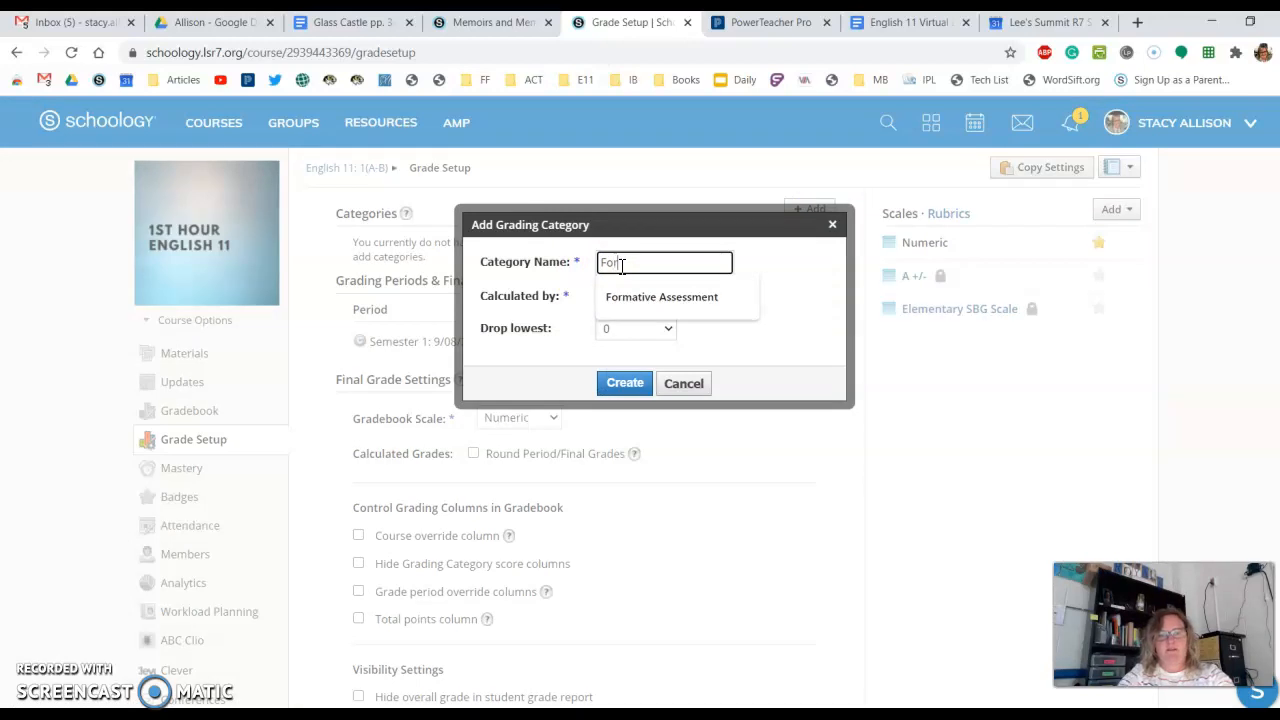
{"action": "left_click", "coordinate": [640, 297]}
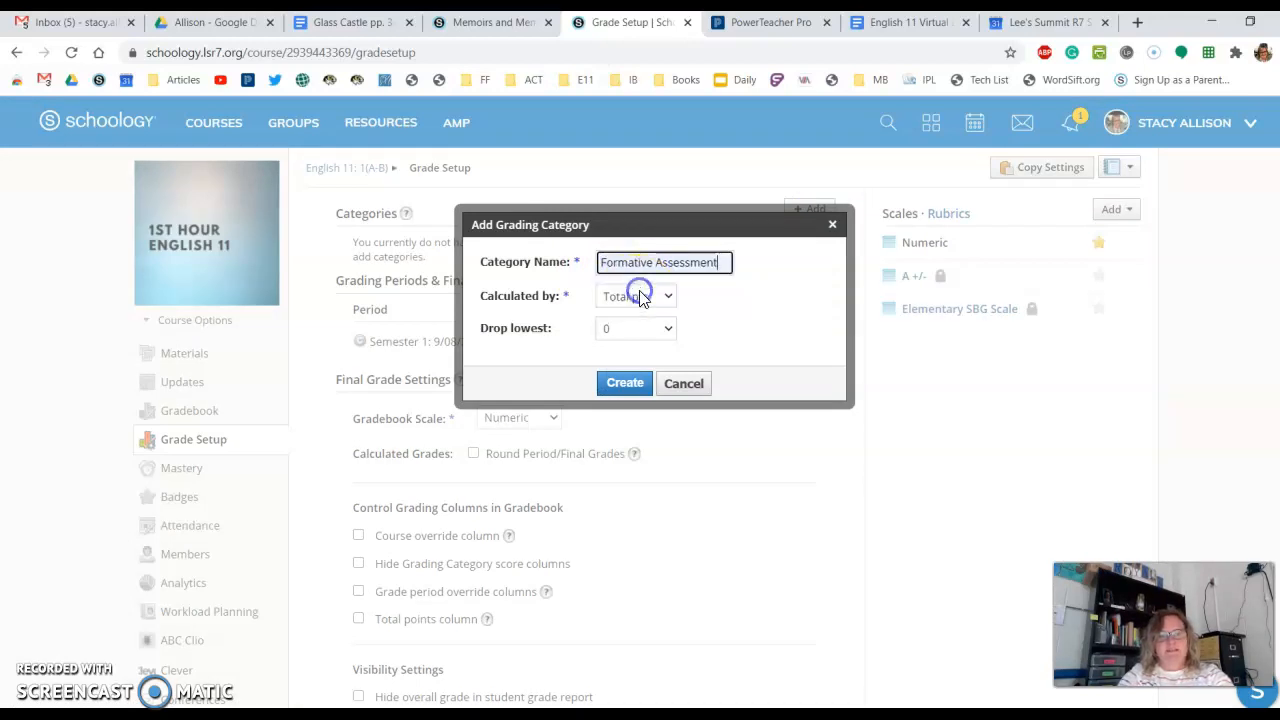
{"action": "left_click", "coordinate": [641, 297]}
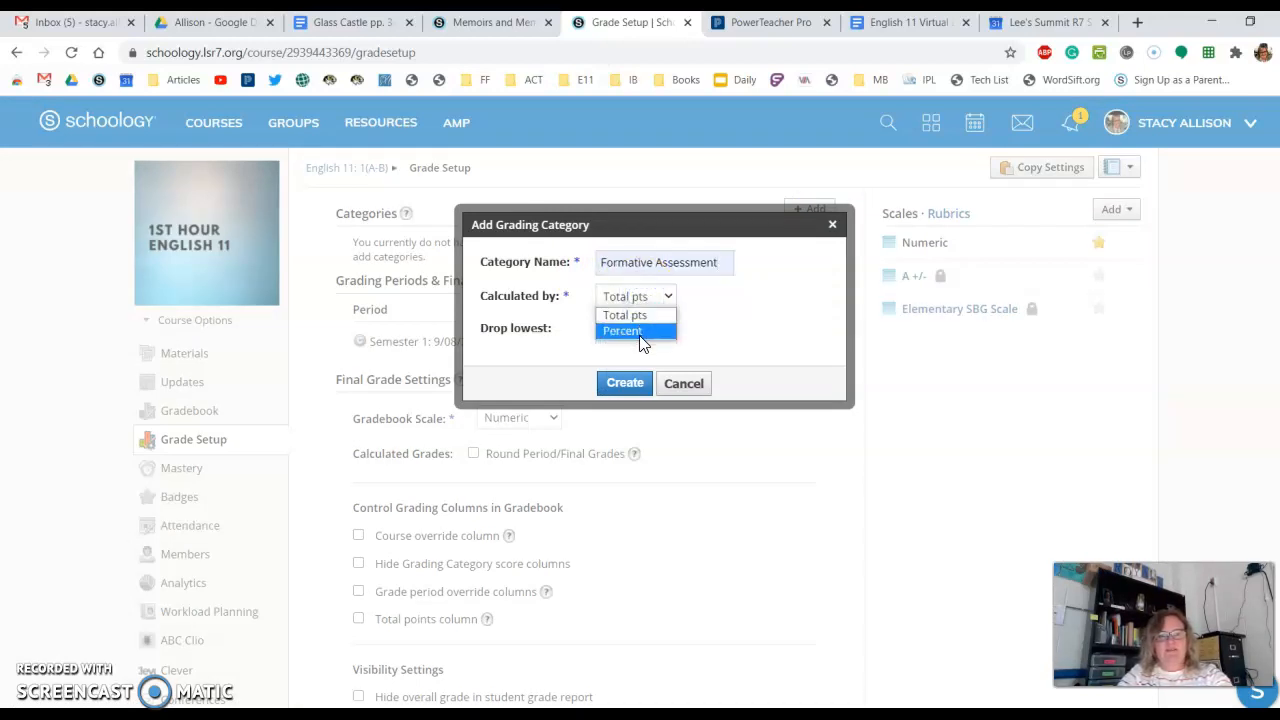
{"action": "left_click", "coordinate": [637, 331]}
{"action": "left_click", "coordinate": [625, 384]}
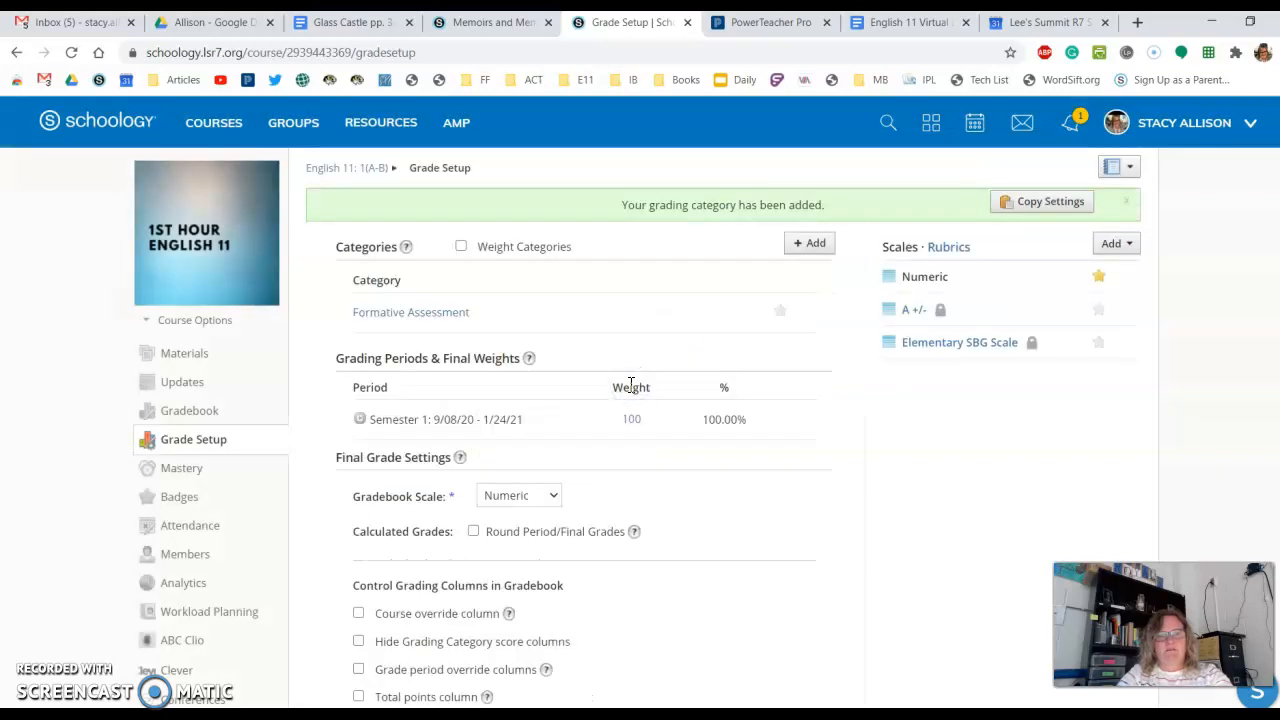
- Try to turn on category weighting and set only the Formative Assessment weight to 50
{"action": "left_click", "coordinate": [461, 247]}
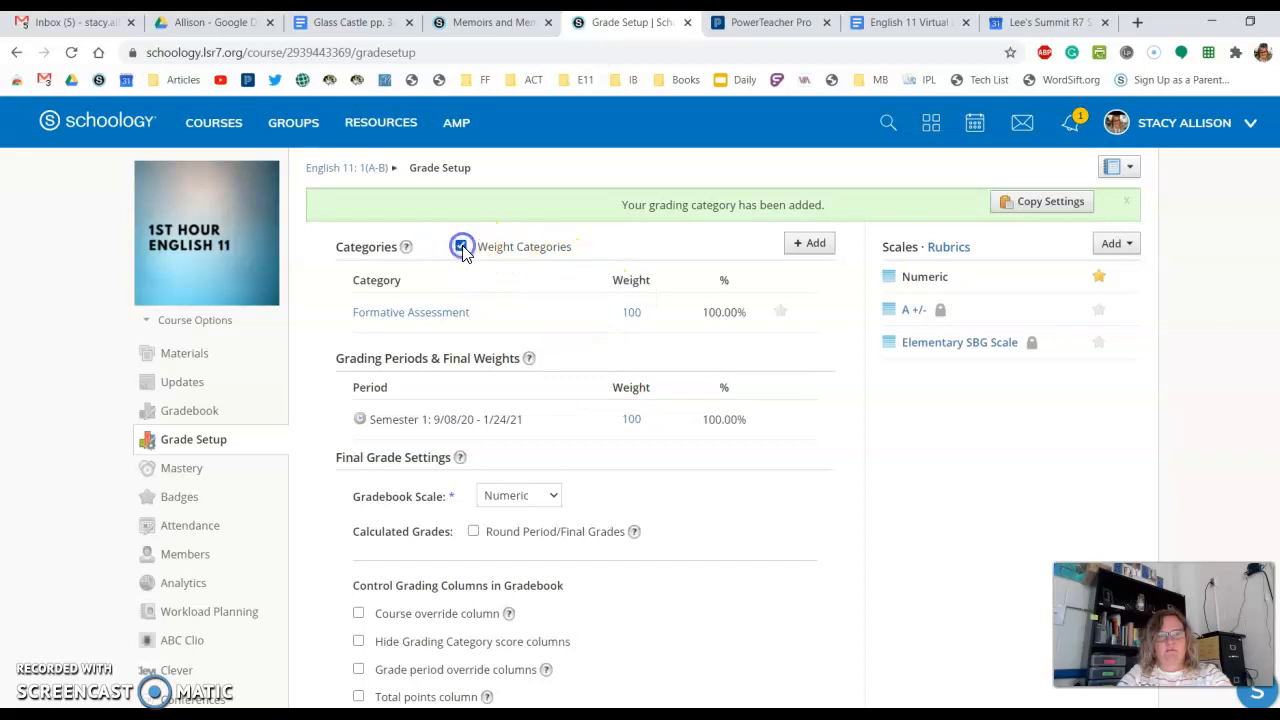
{"action": "left_click", "coordinate": [646, 317]}
{"action": "key", "text": "BackSpace"}
{"action": "key", "text": "BackSpace"}
{"action": "key", "text": "BackSpace"}
{"action": "type", "text": "50"}
{"action": "left_click", "coordinate": [735, 310]}
- Add a second grading category named Summative Assessments, calculated by Percent
{"action": "left_click", "coordinate": [806, 243]}
{"action": "left_click", "coordinate": [647, 263]}
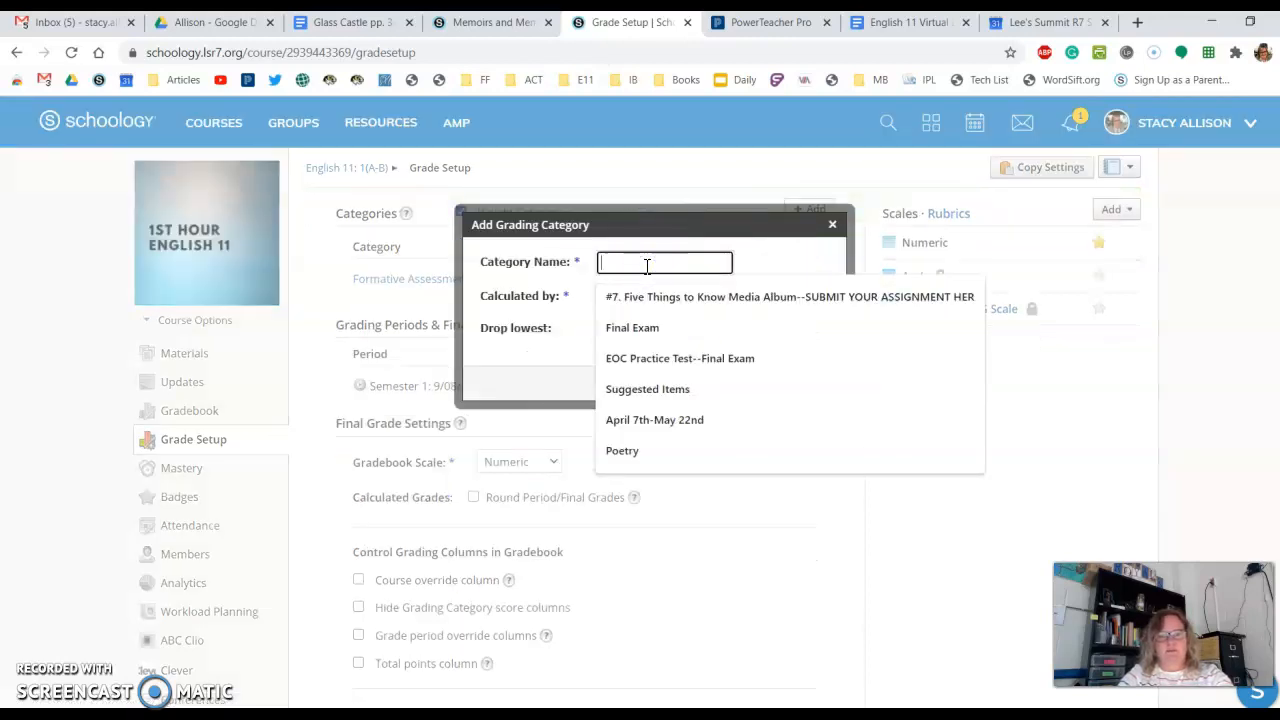
{"action": "type", "text": "S"}
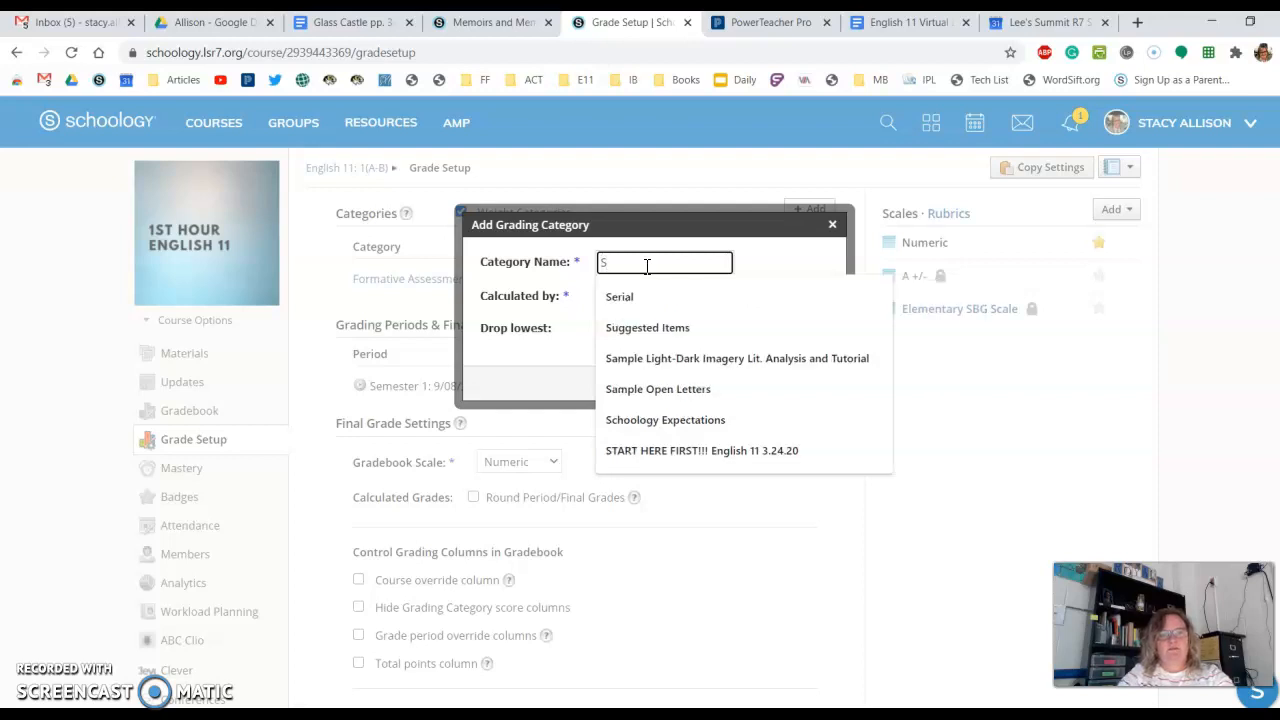
{"action": "type", "text": "uggested Items"}
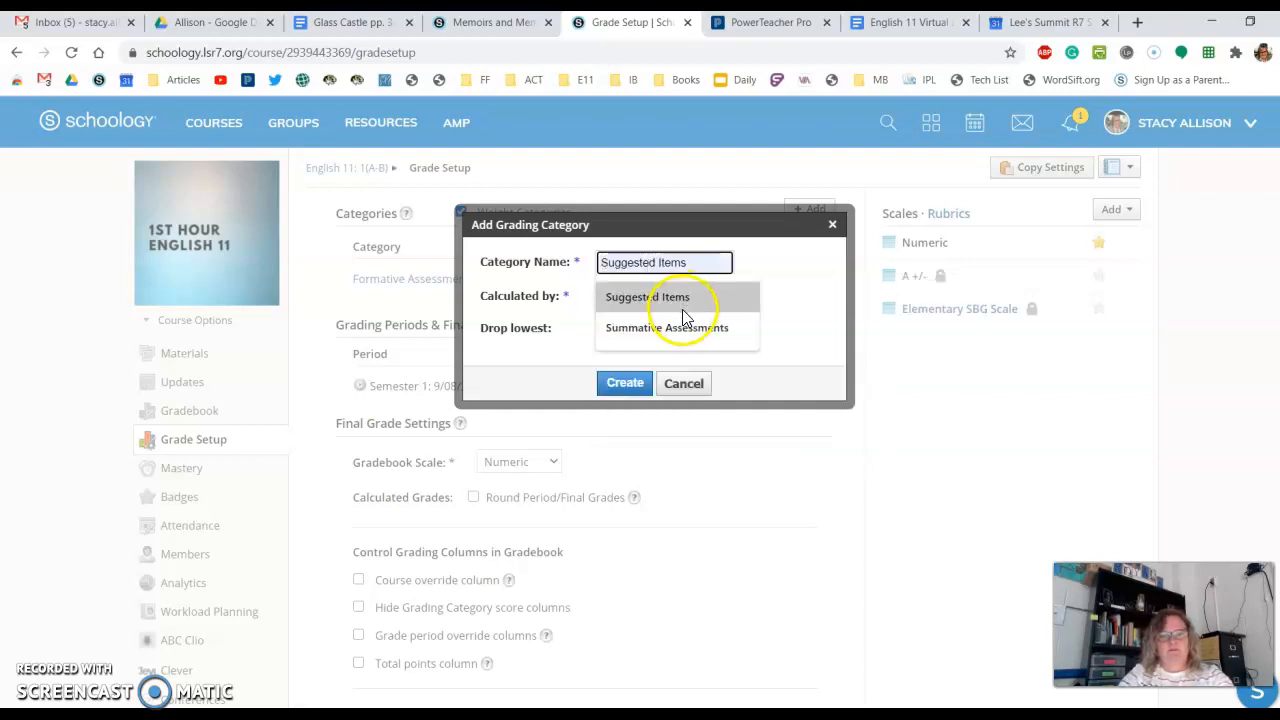
{"action": "left_click", "coordinate": [682, 327]}
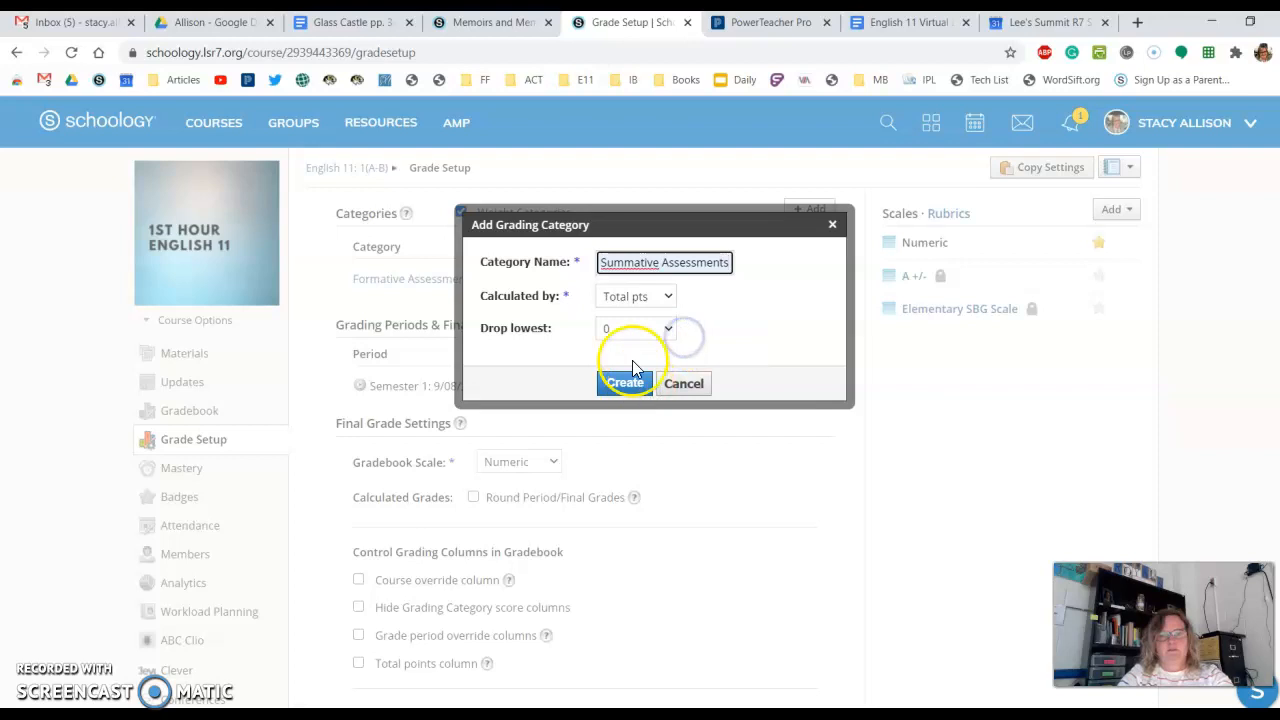
{"action": "left_click", "coordinate": [627, 298]}
{"action": "left_click", "coordinate": [624, 329]}
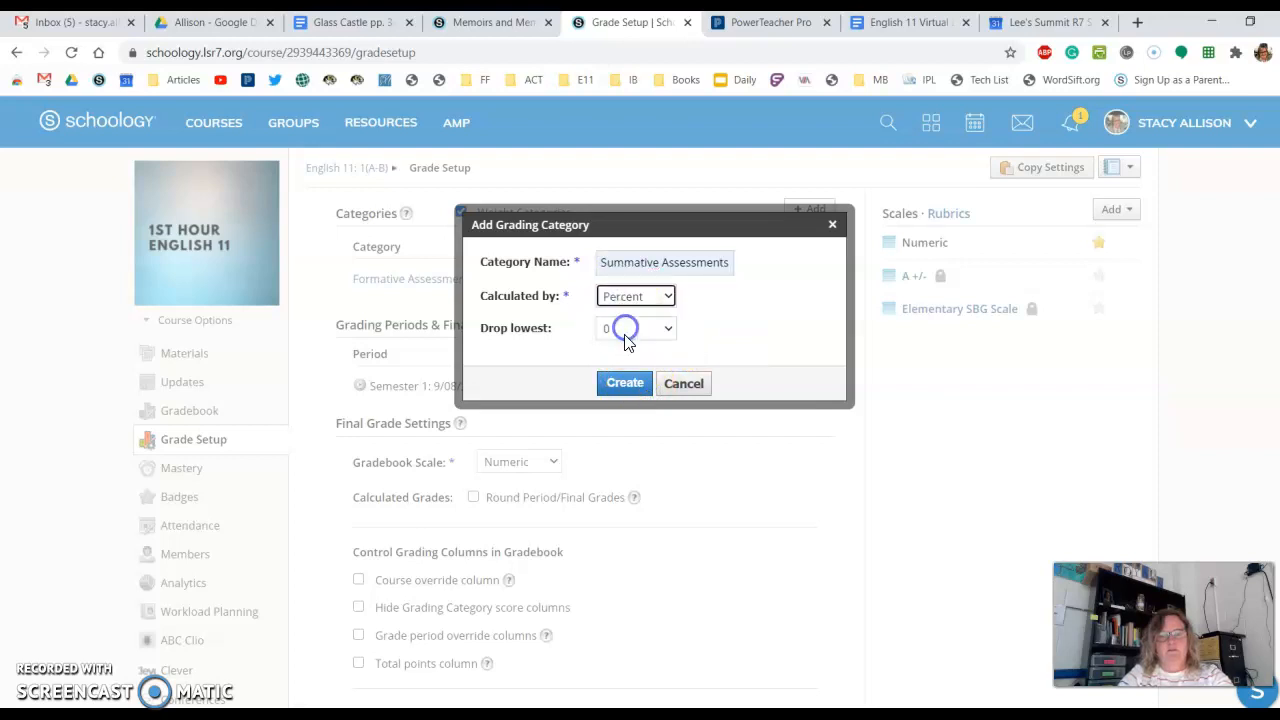
{"action": "left_click", "coordinate": [622, 384]}
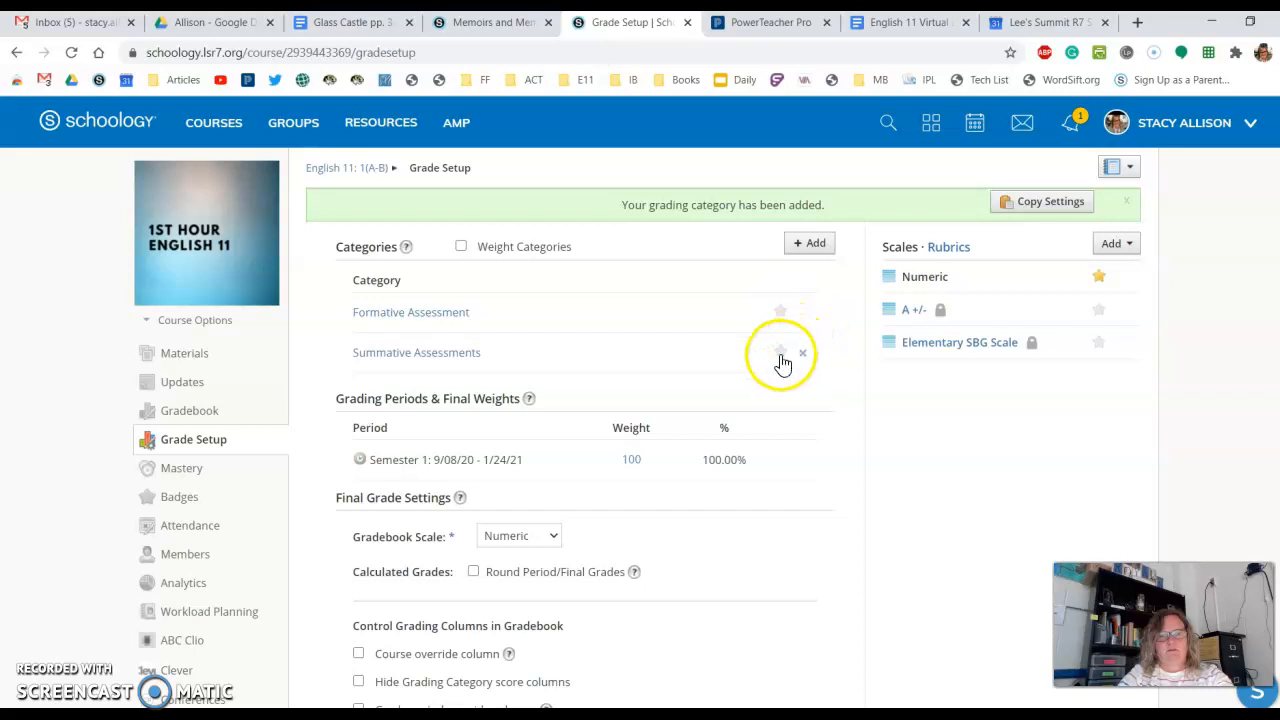
- Weight the categories, giving both Formative Assessment and Summative Assessments a weight of 50
{"action": "left_click", "coordinate": [462, 247]}
{"action": "left_click", "coordinate": [634, 314]}
{"action": "type", "text": "1"}
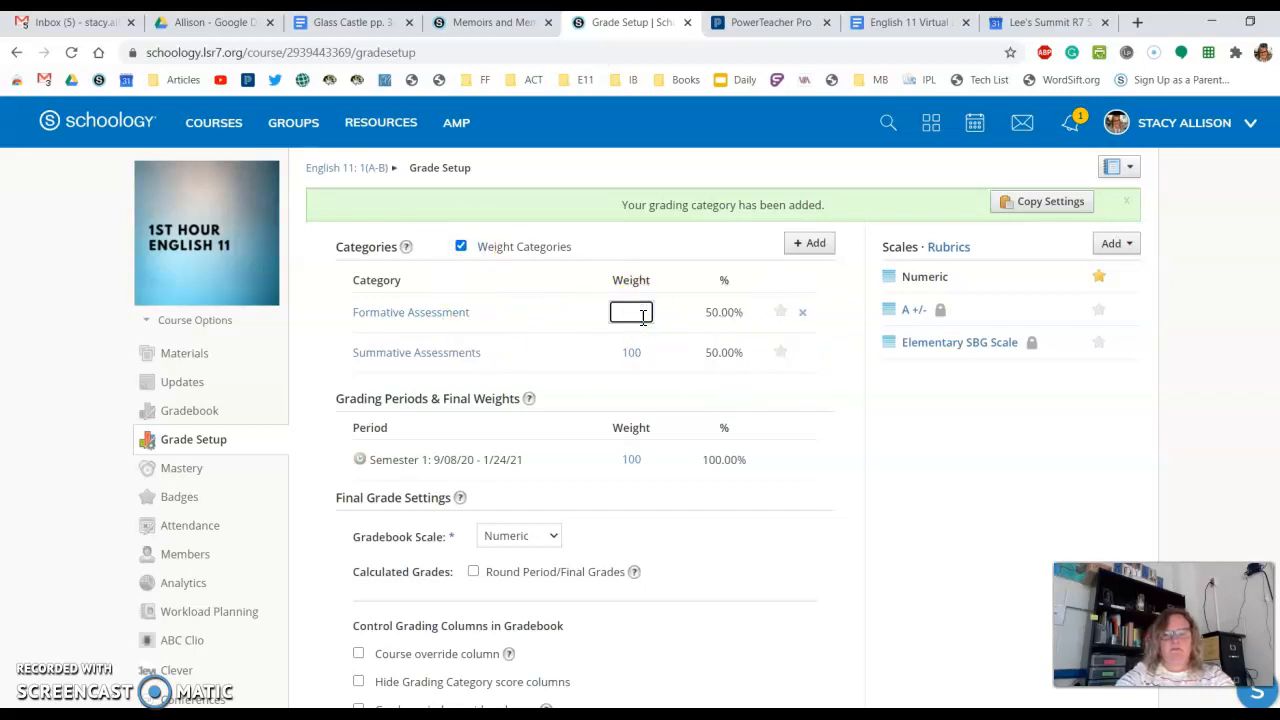
{"action": "type", "text": "0"}
{"action": "left_click", "coordinate": [643, 354]}
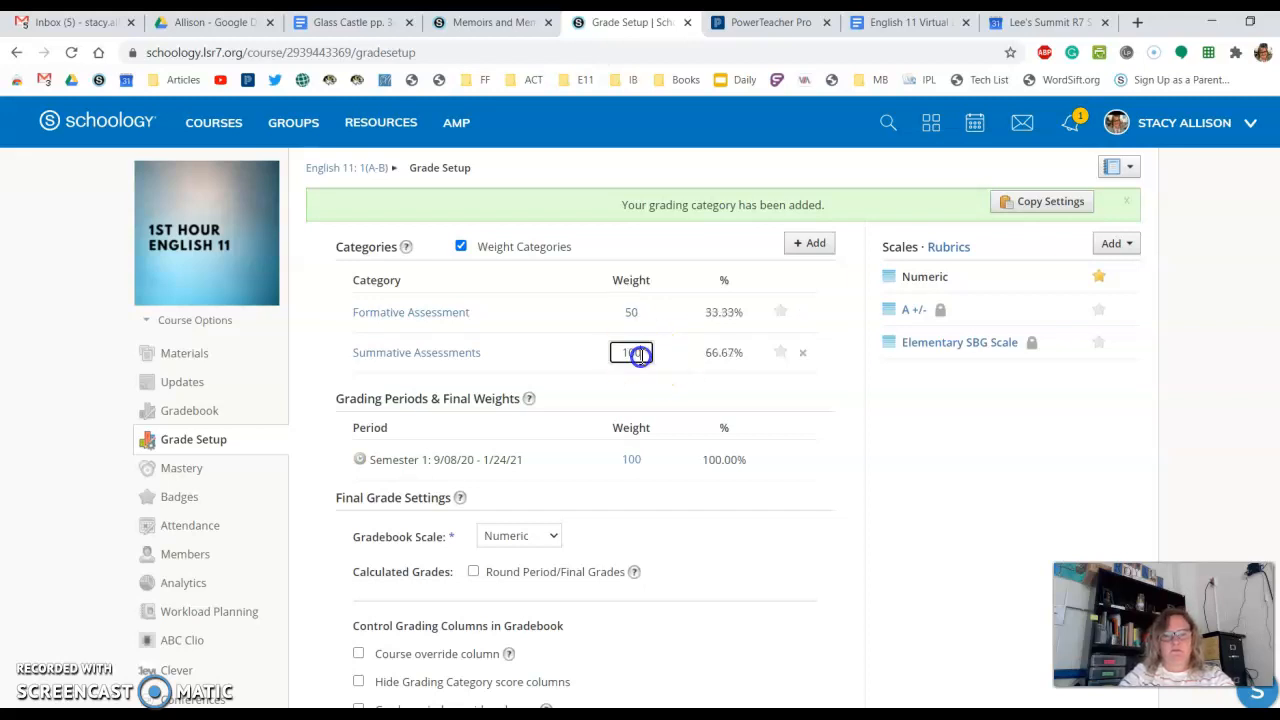
{"action": "key", "text": "BackSpace"}
{"action": "type", "text": "50"}
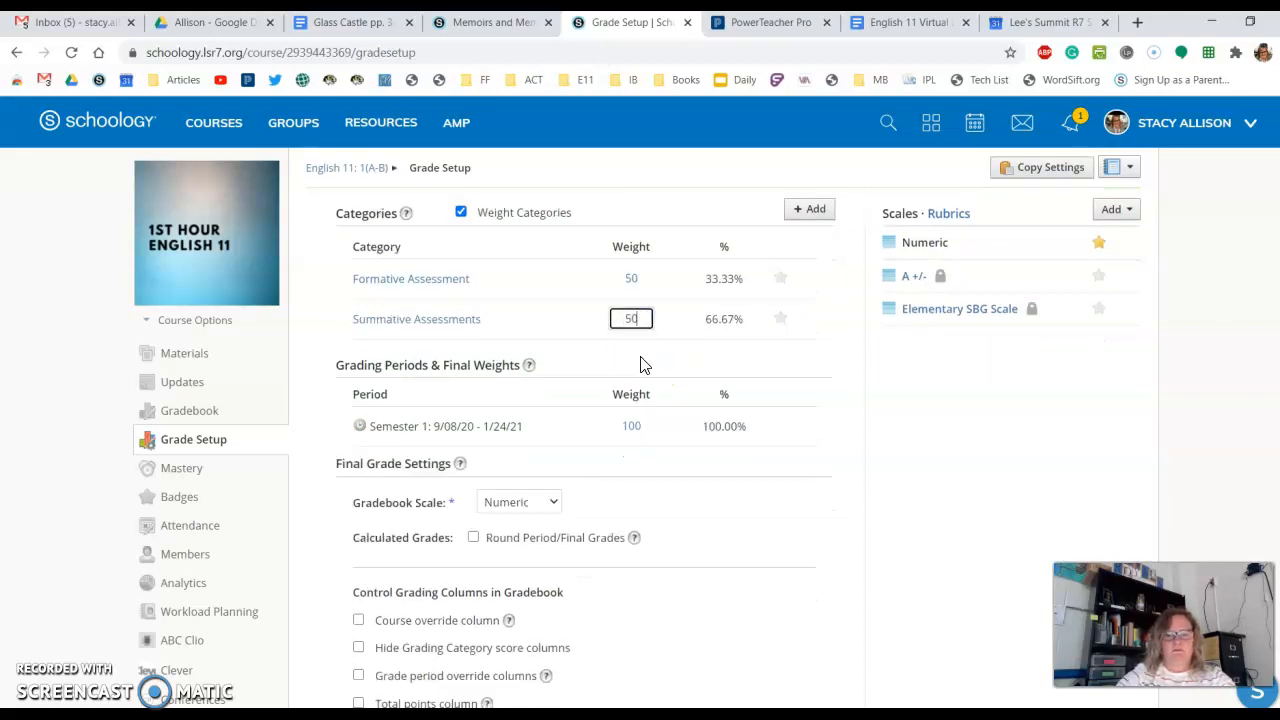
{"action": "left_click", "coordinate": [879, 389]}
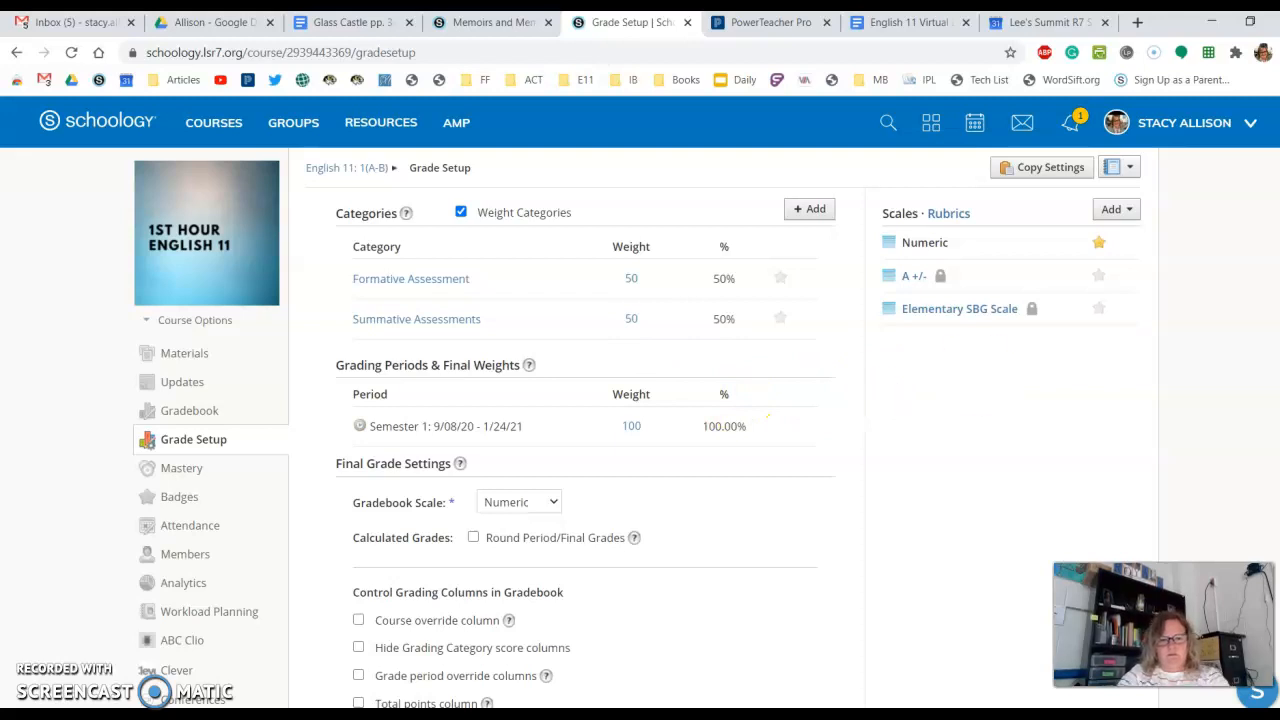
- Hide the overall grade and grading period grades in the student grade report, and save the grade setup
{"action": "scroll", "coordinate": [585, 400], "scroll_direction": "down", "scroll_amount": 3}
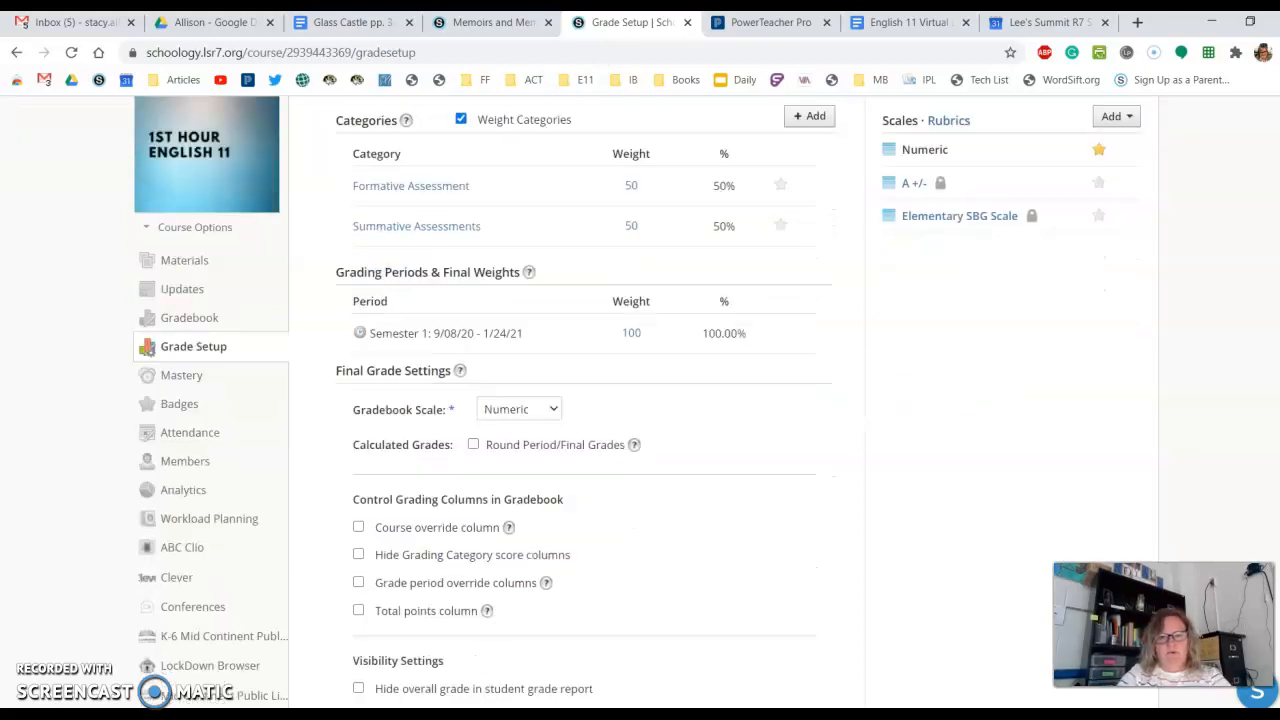
{"action": "left_click", "coordinate": [360, 524]}
{"action": "left_click", "coordinate": [358, 549]}
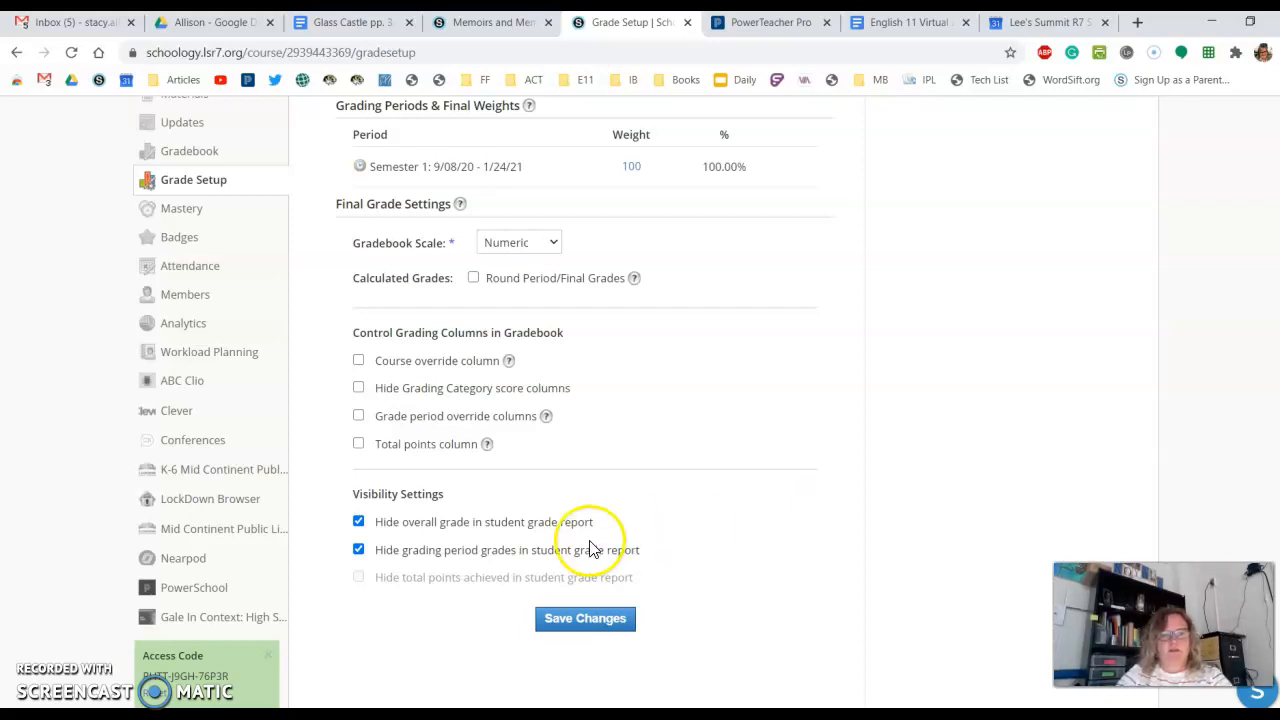
{"action": "left_click", "coordinate": [567, 622]}
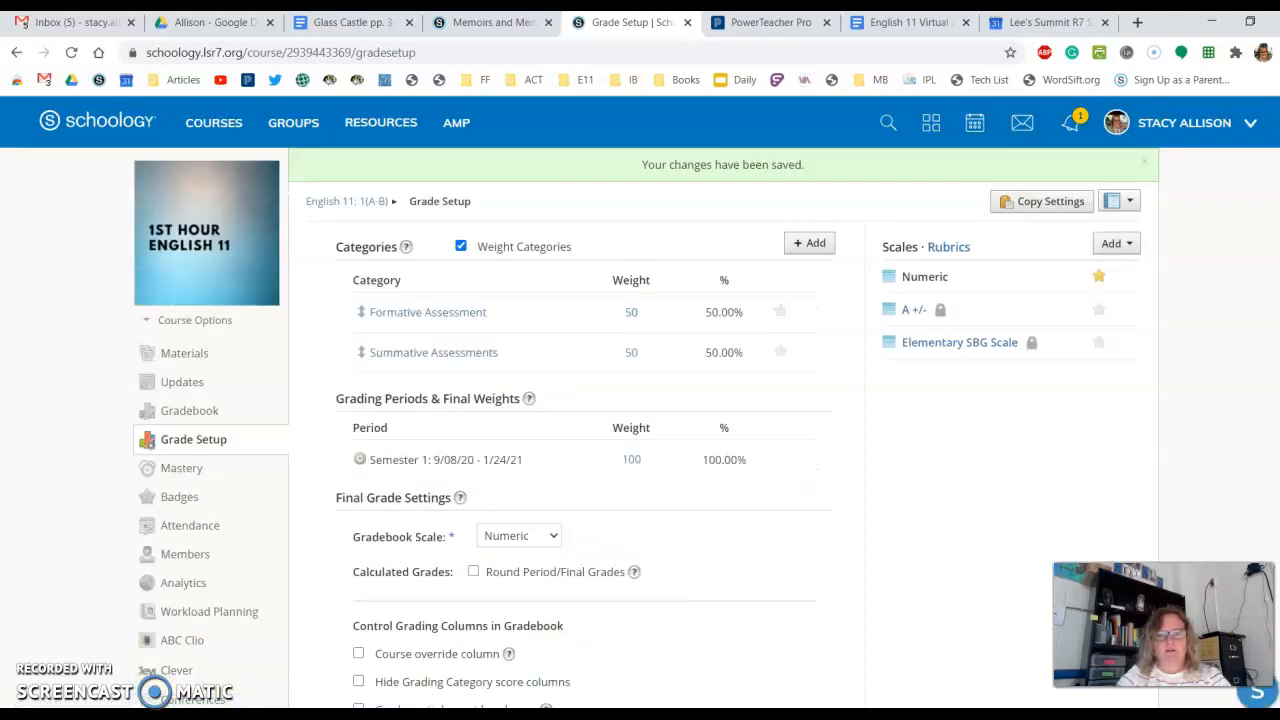
{"action": "scroll", "coordinate": [640, 420], "scroll_direction": "down", "scroll_amount": 5}
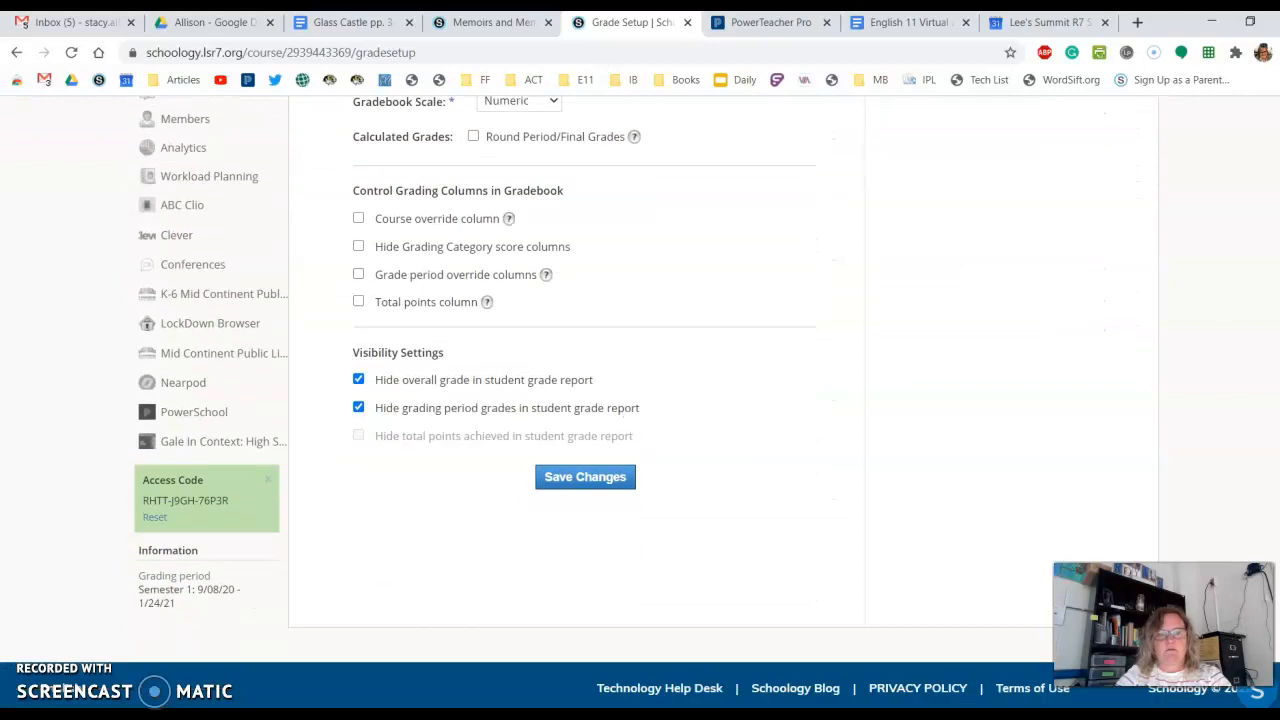
{"action": "scroll", "coordinate": [640, 420], "scroll_direction": "up", "scroll_amount": 5}
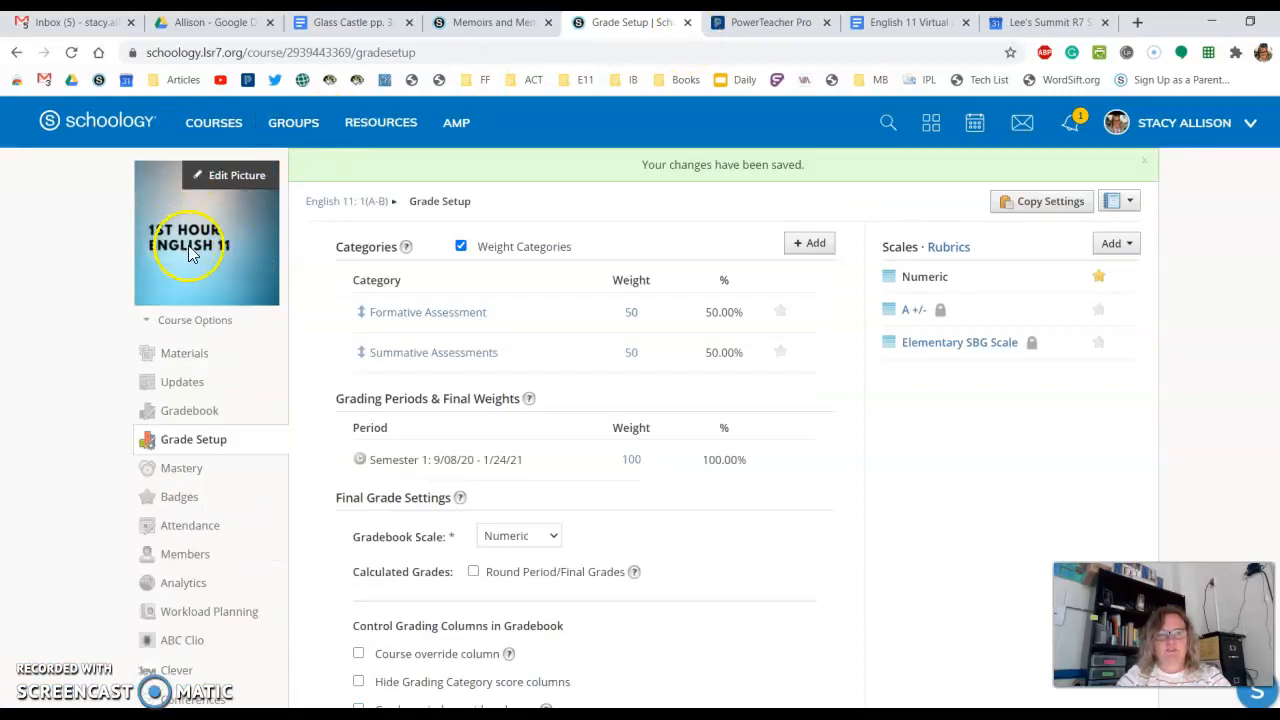
{"action": "scroll", "coordinate": [1205, 322], "scroll_direction": "down", "scroll_amount": 3}
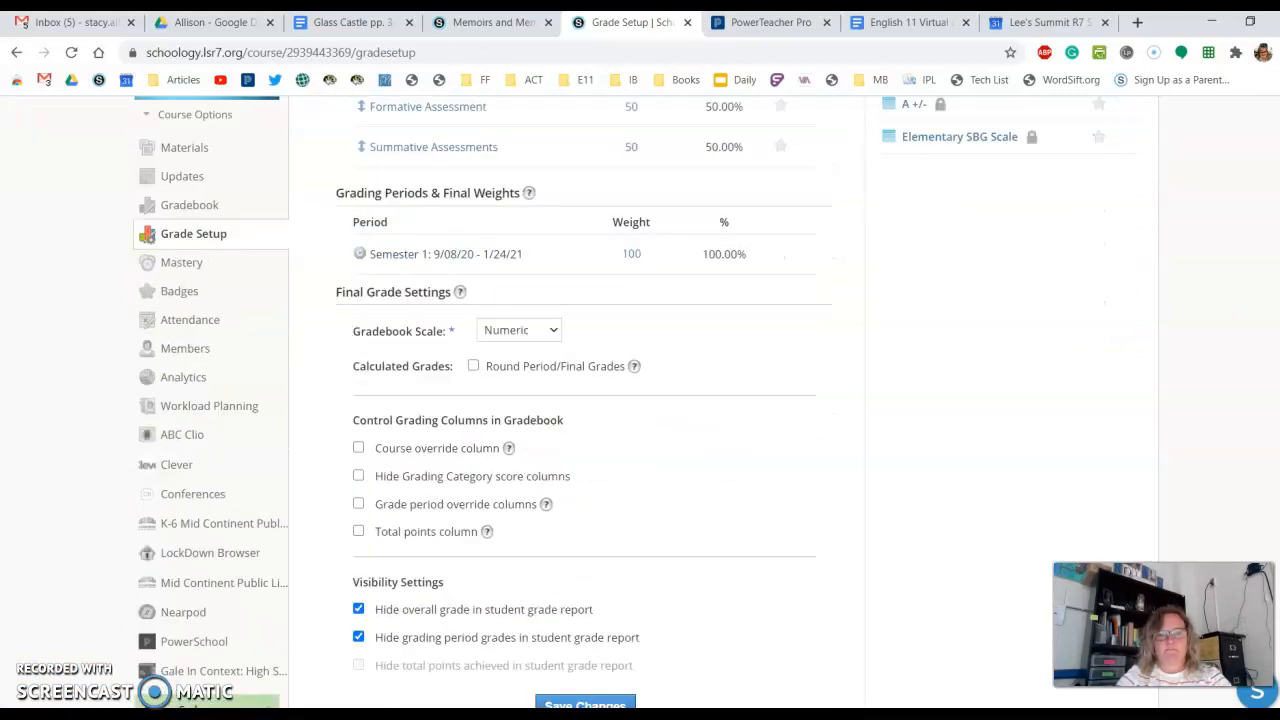
{"action": "left_click", "coordinate": [585, 679]}
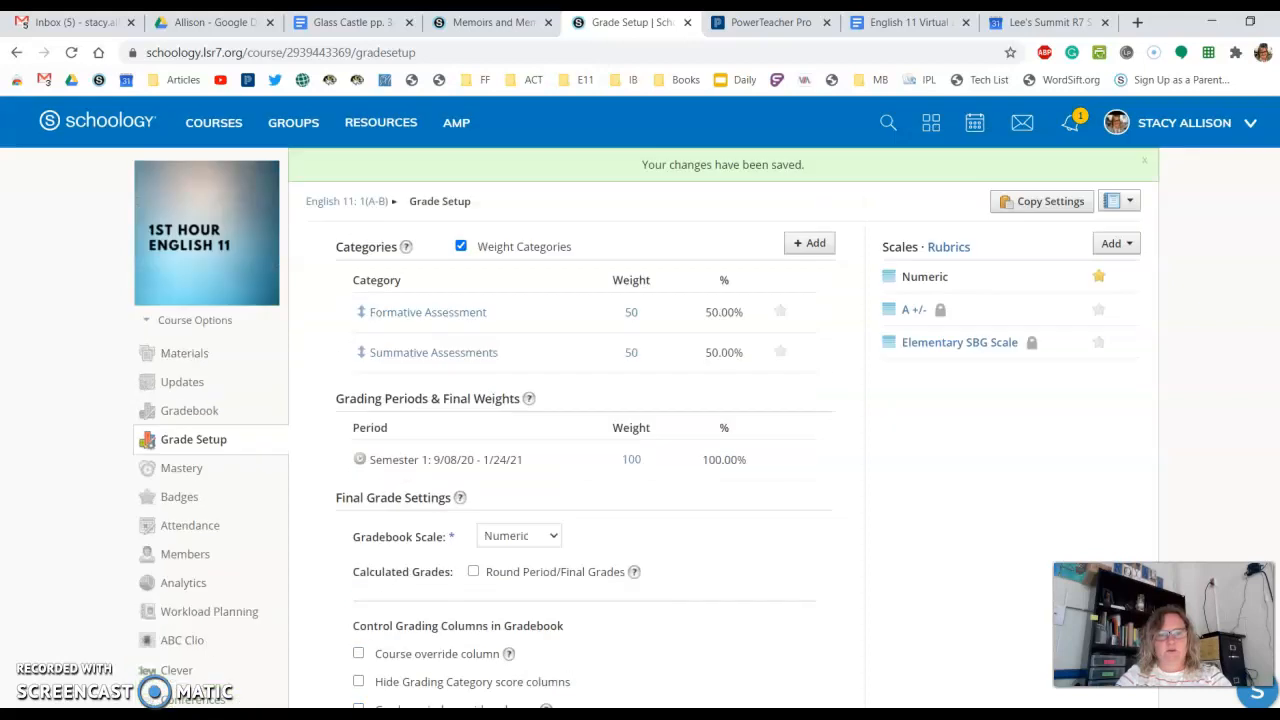